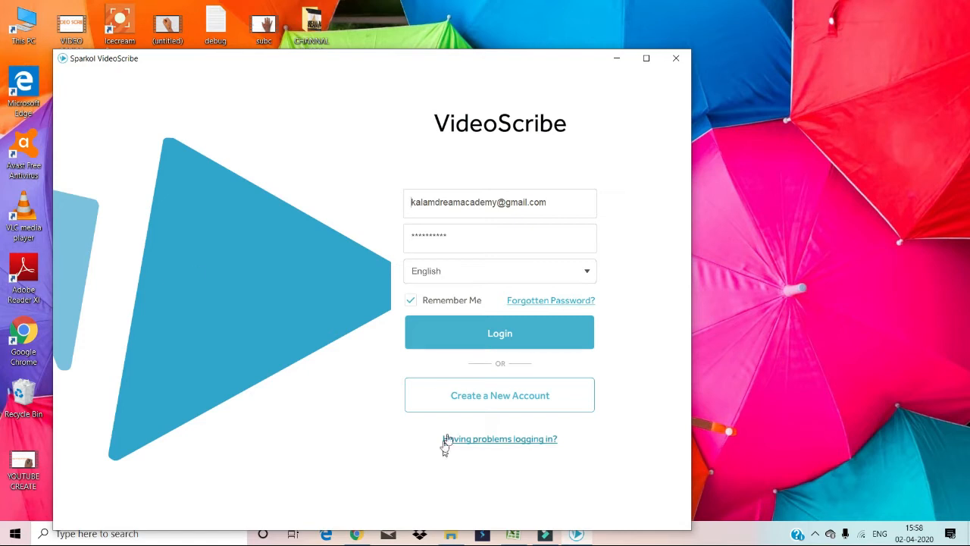
Step: Log in with the remembered account details and create a new scribe
left_click(440, 333)
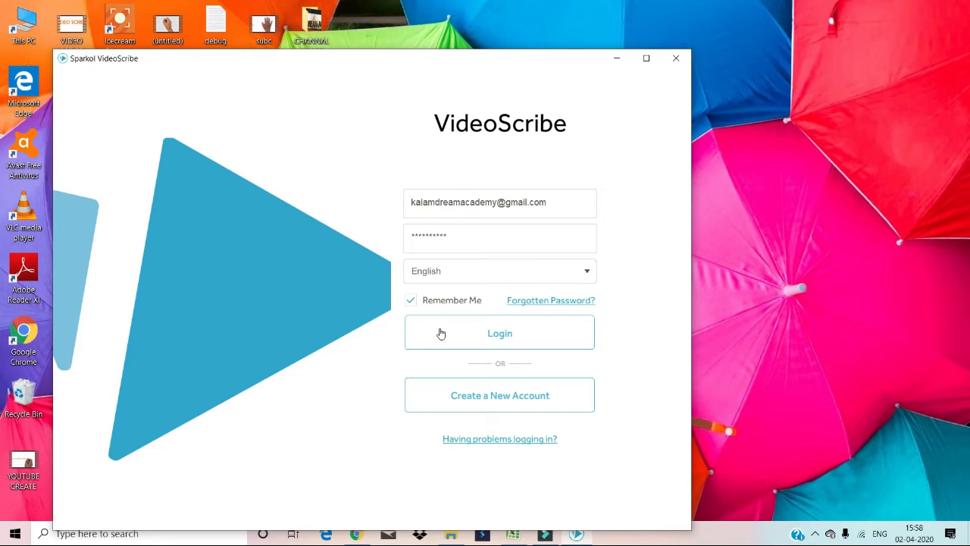
left_click(440, 333)
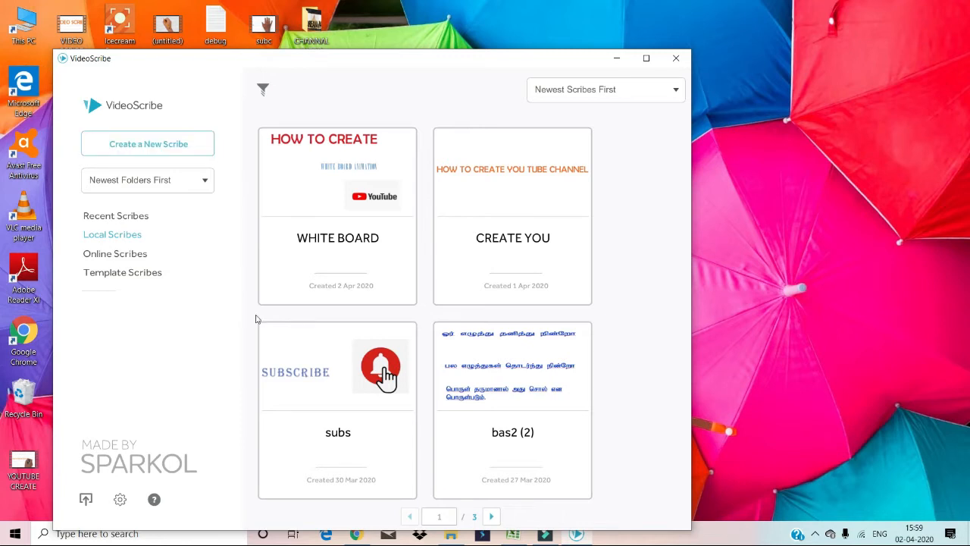
left_click(145, 148)
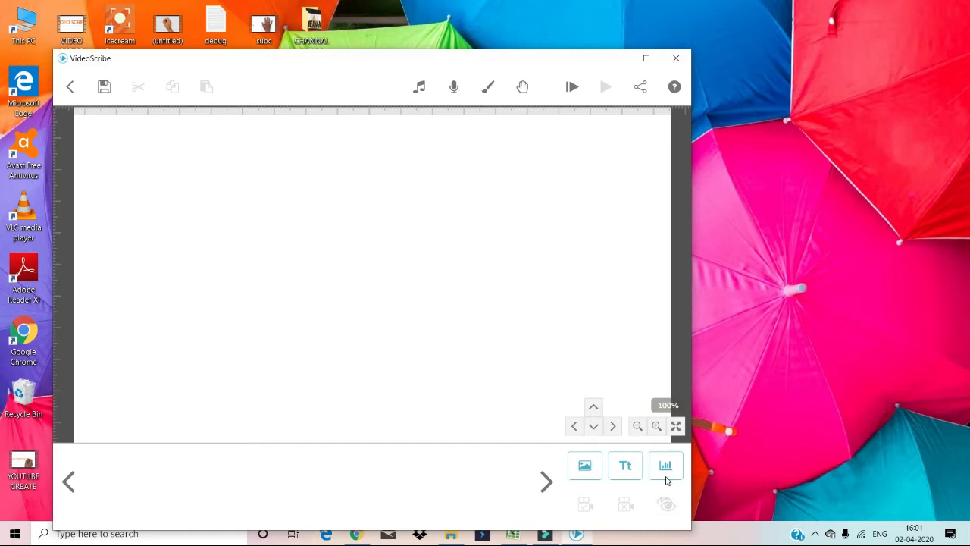
Step: Start a new text element and import the Arial CYR font with basic characters
left_click(629, 470)
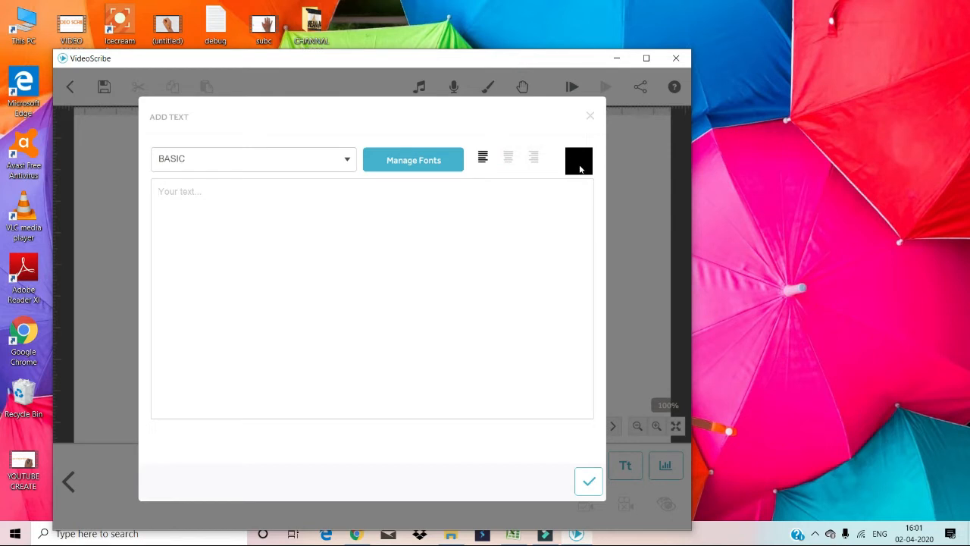
left_click(348, 158)
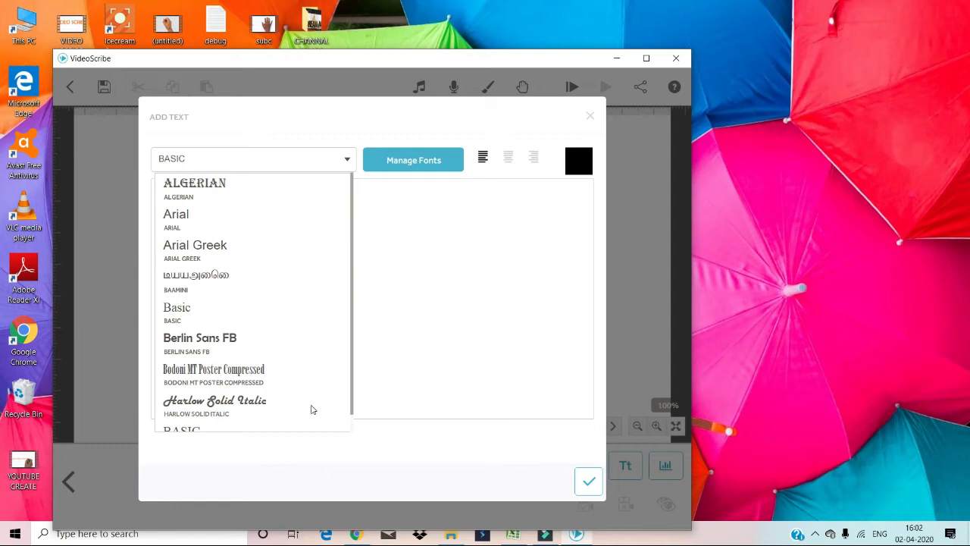
left_click(429, 168)
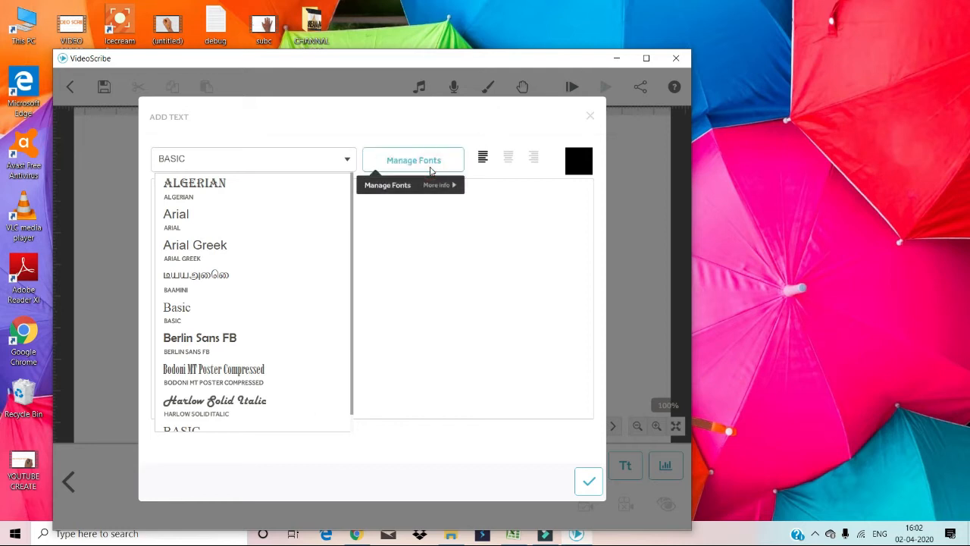
left_click(430, 161)
left_click(403, 161)
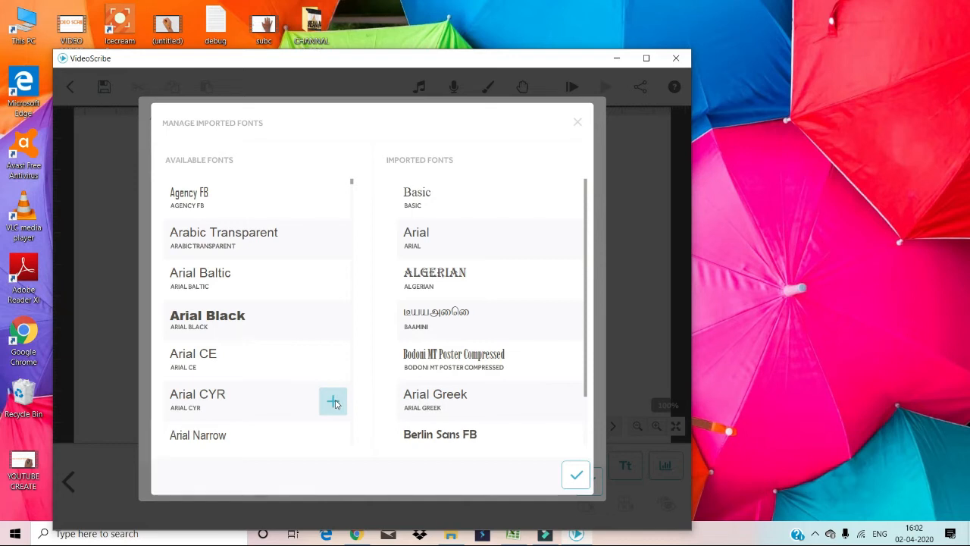
left_click(333, 401)
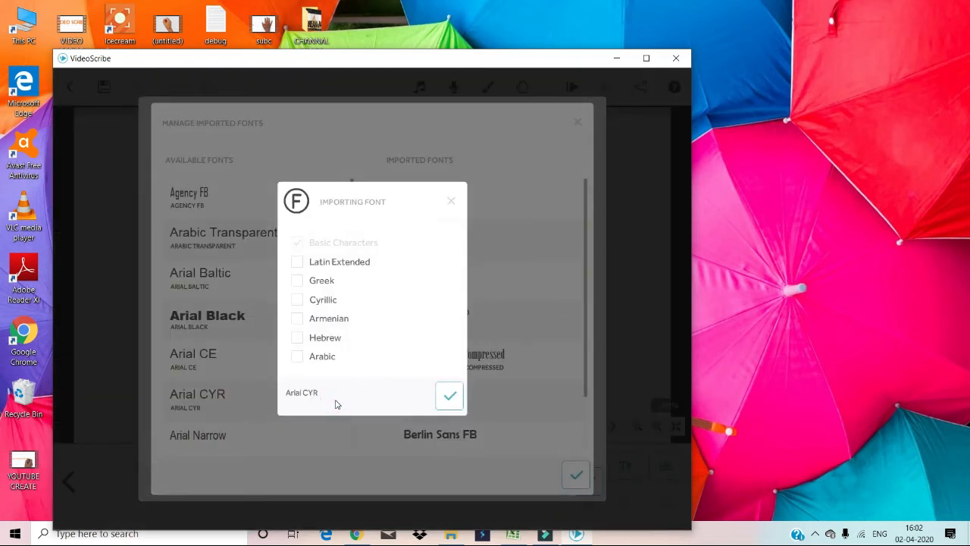
left_click(450, 394)
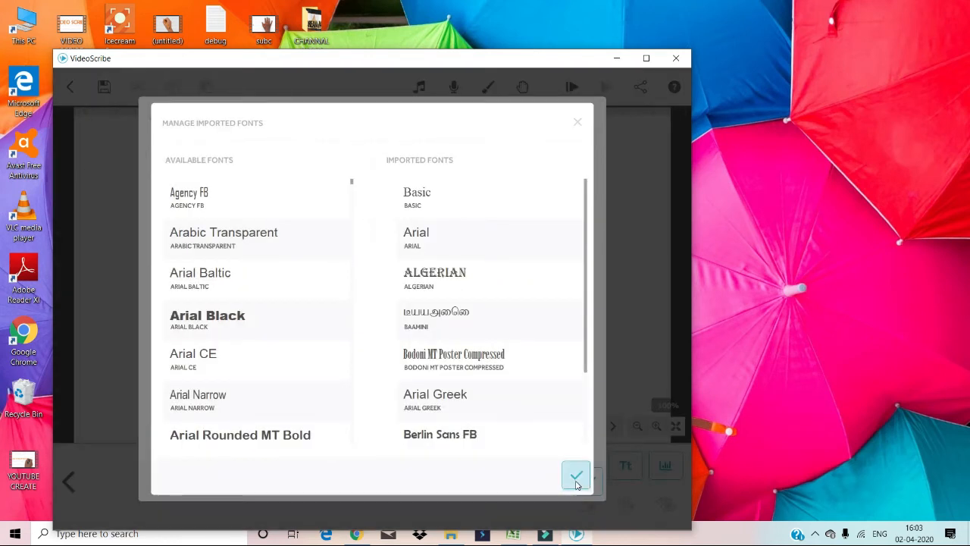
left_click(576, 476)
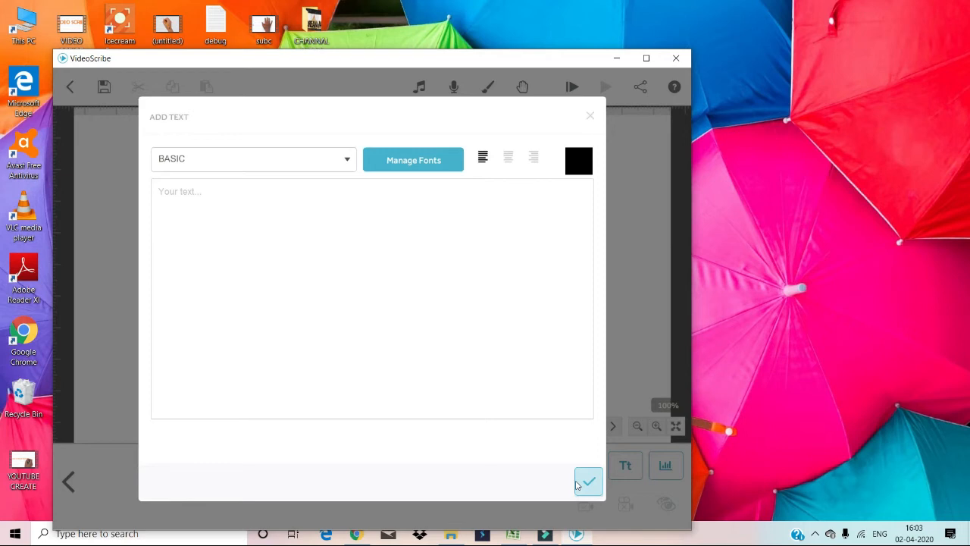
Step: Set the new text's font to Berlin Sans FB and its colour to red
left_click(349, 164)
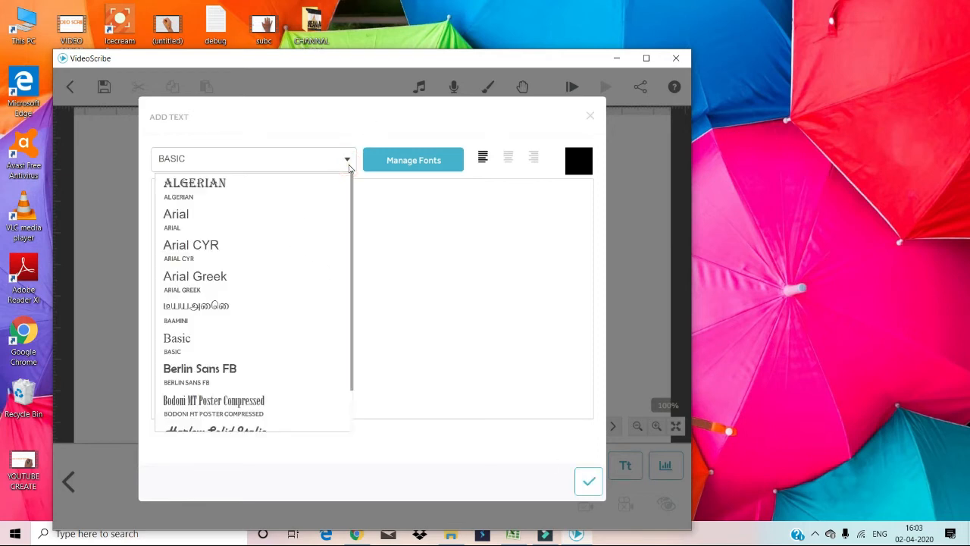
left_click(215, 383)
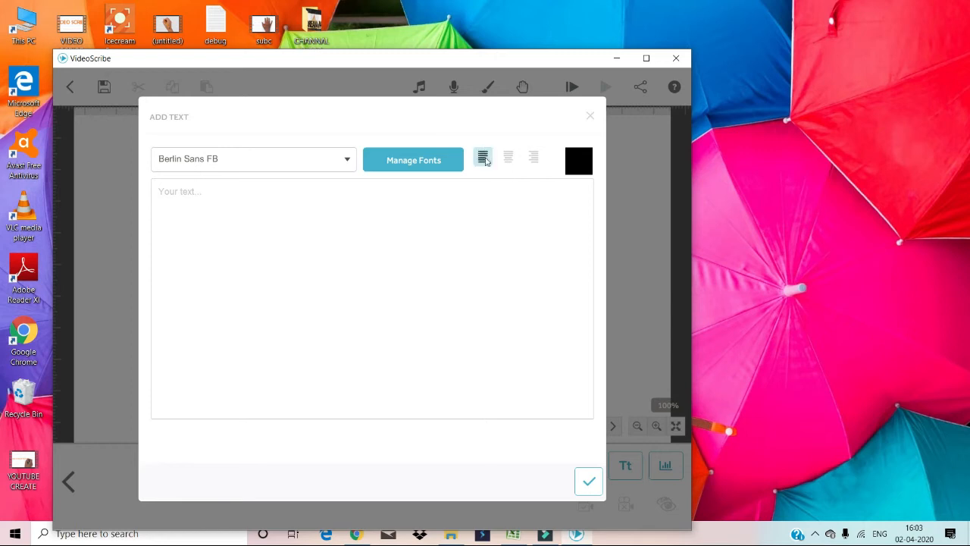
left_click(585, 167)
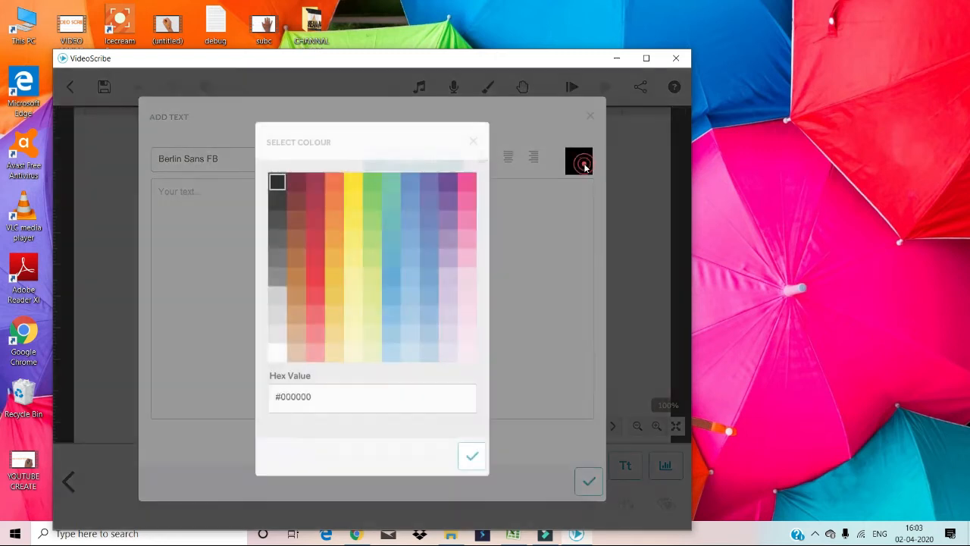
left_click(295, 276)
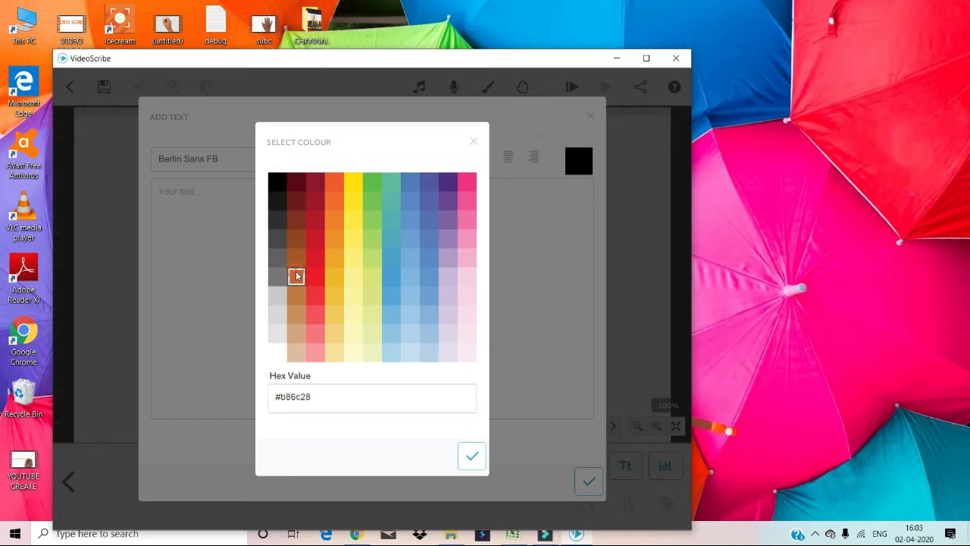
left_click(314, 276)
left_click(473, 454)
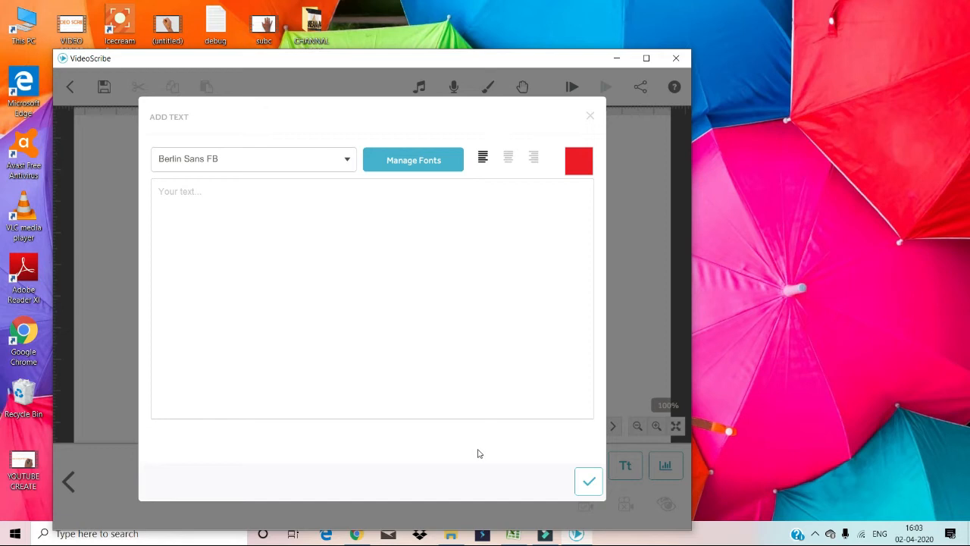
Step: Enter "HOW TO CREATE" as the text and add it to the canvas
left_click(314, 231)
type("H")
type("OW TO CREATE W")
left_click(589, 481)
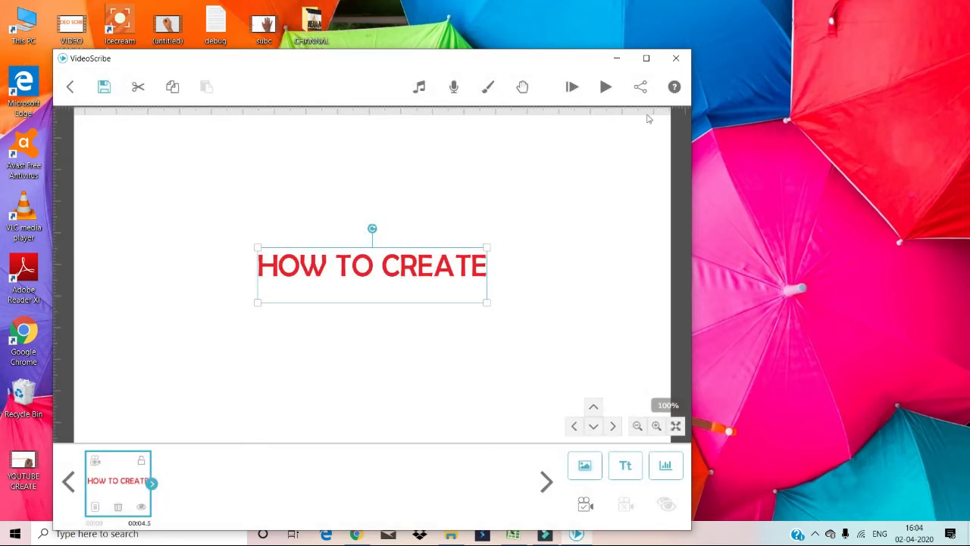
Step: Preview the scribe from the start and move the "HOW TO CREATE" text to the canvas's upper left
left_click(569, 87)
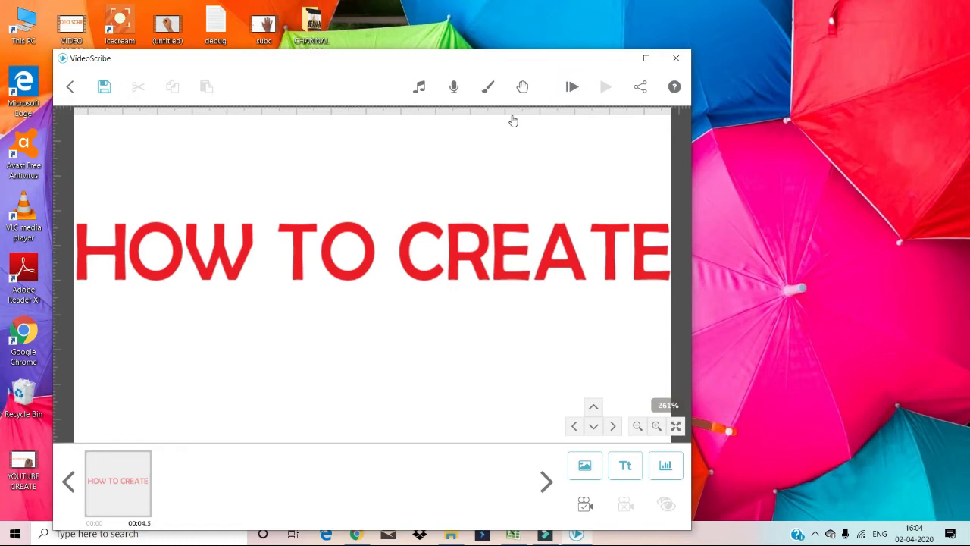
left_click(444, 274)
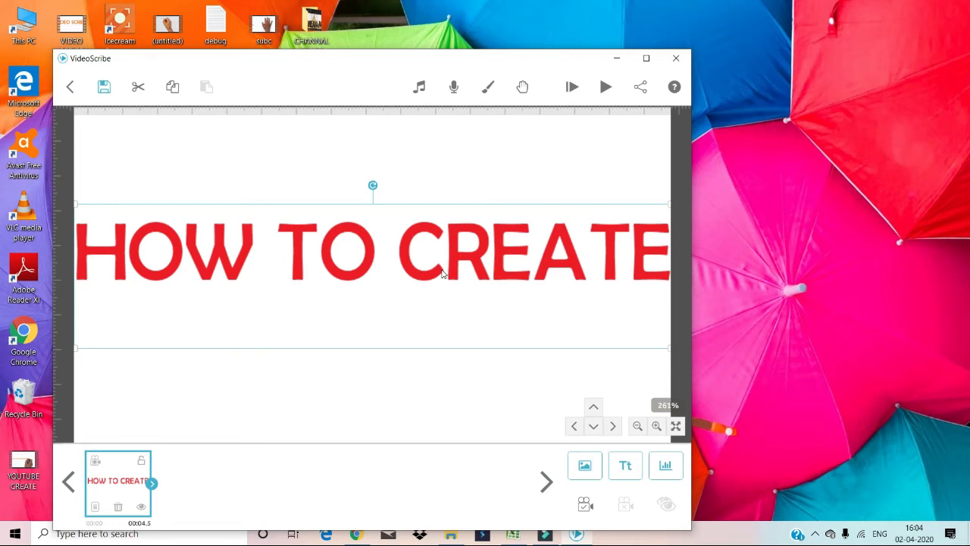
scroll(444, 274, "down", 1)
scroll(443, 274, "down", 3)
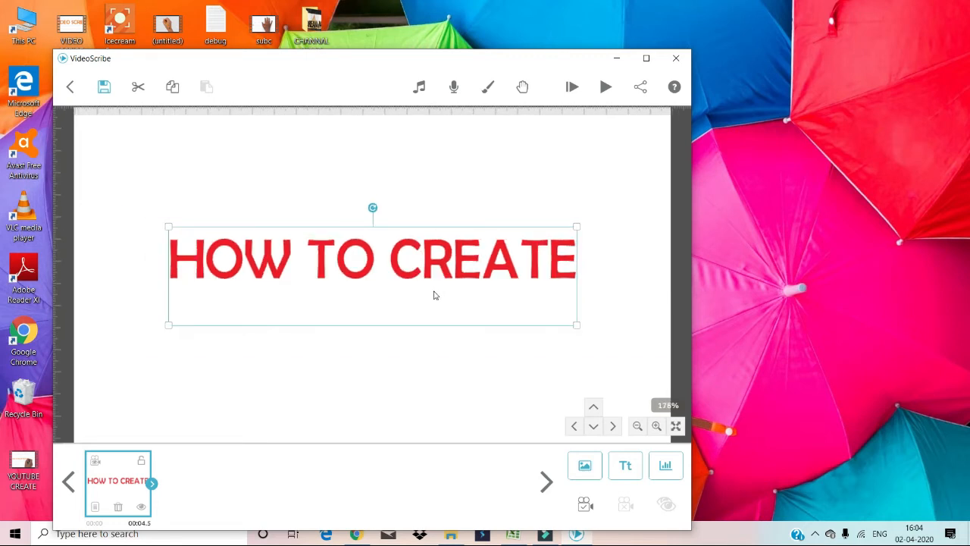
left_click_drag(432, 291, 385, 201)
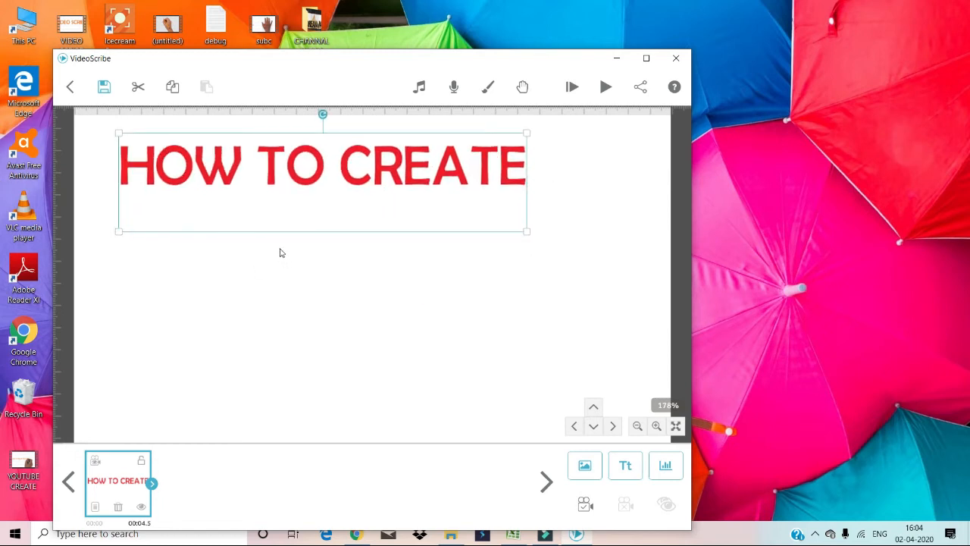
left_click_drag(138, 219, 119, 225)
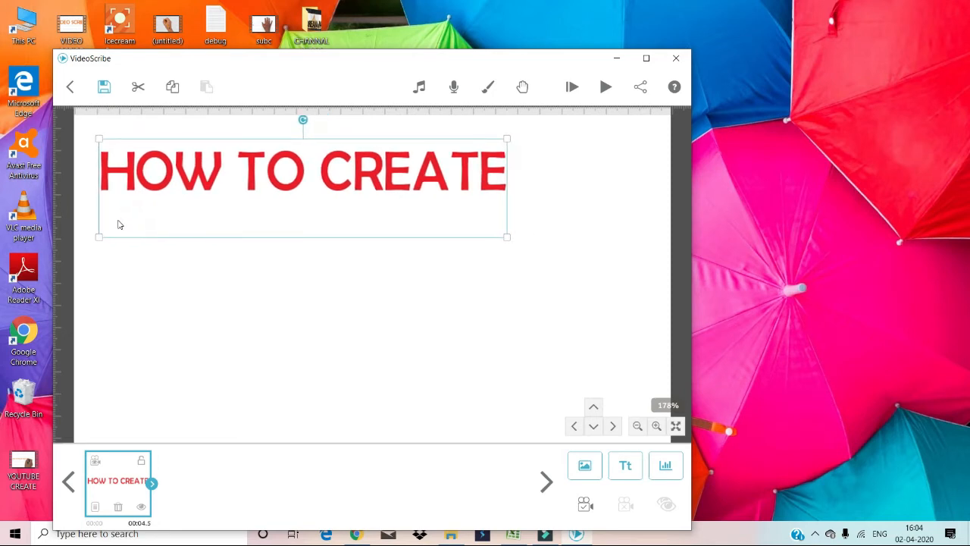
Step: Replay the scribe, turn off "Zoom at end?" in the share options, and preview it from the start
left_click(567, 87)
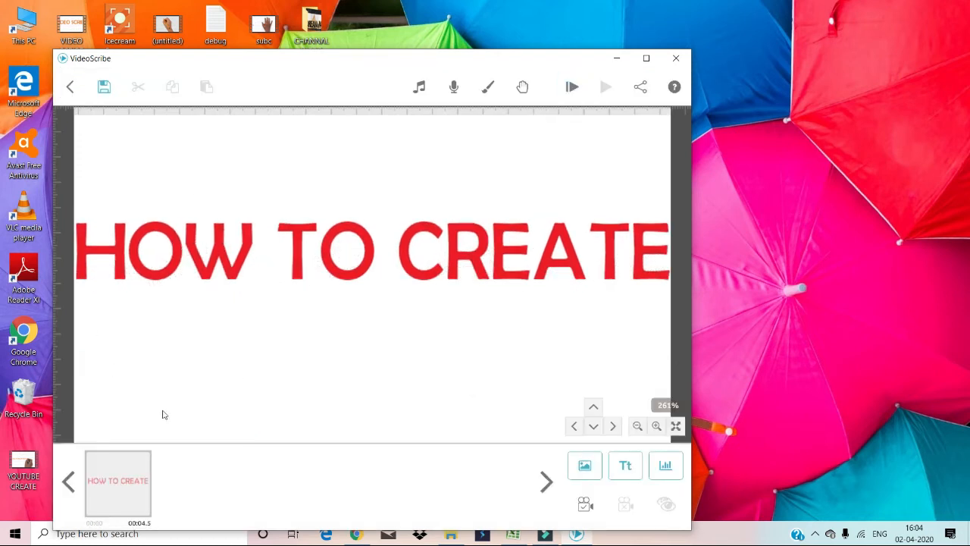
left_click(102, 505)
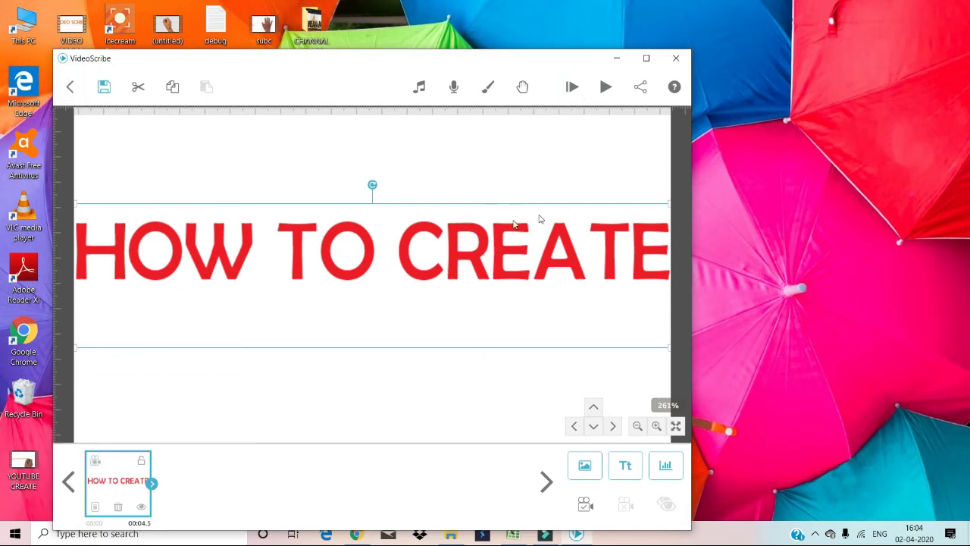
left_click(180, 98)
left_click(641, 88)
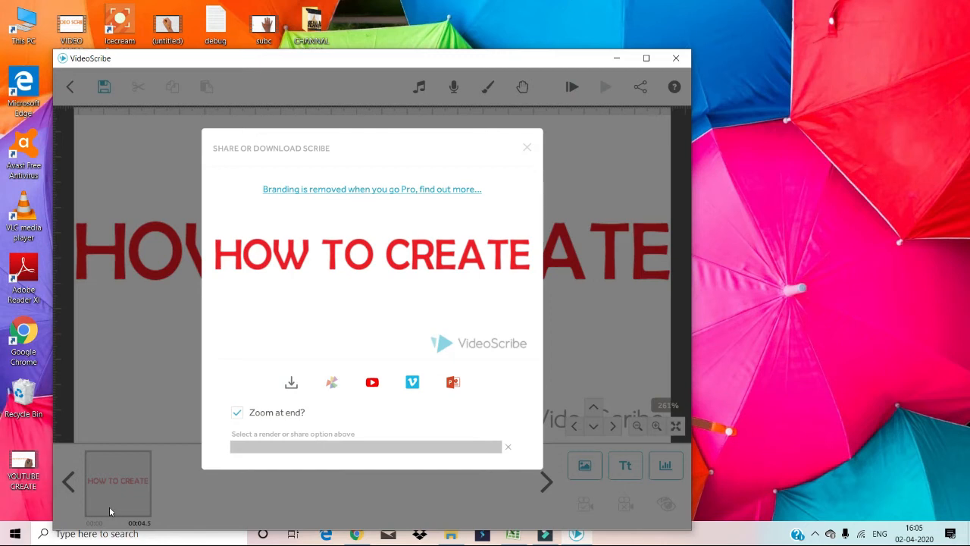
left_click(236, 413)
left_click(526, 148)
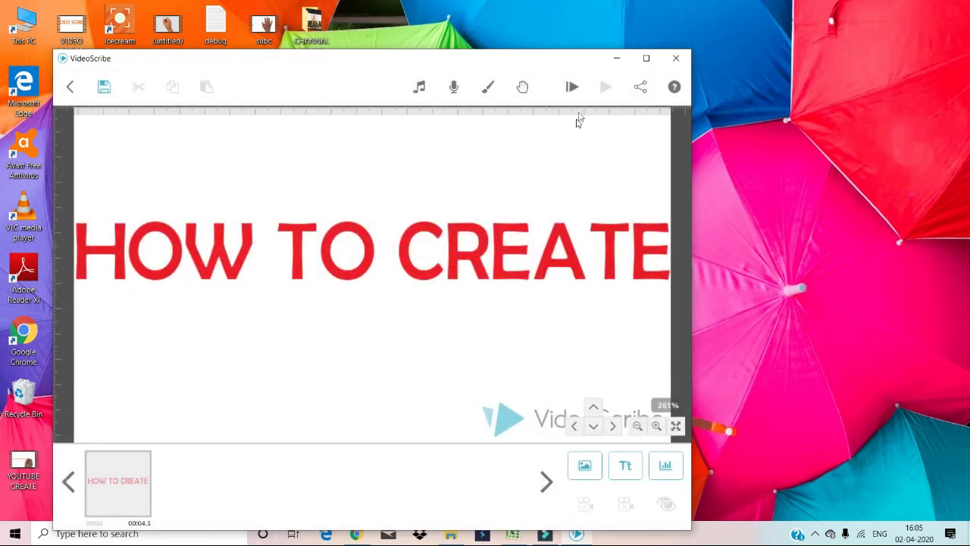
left_click(571, 86)
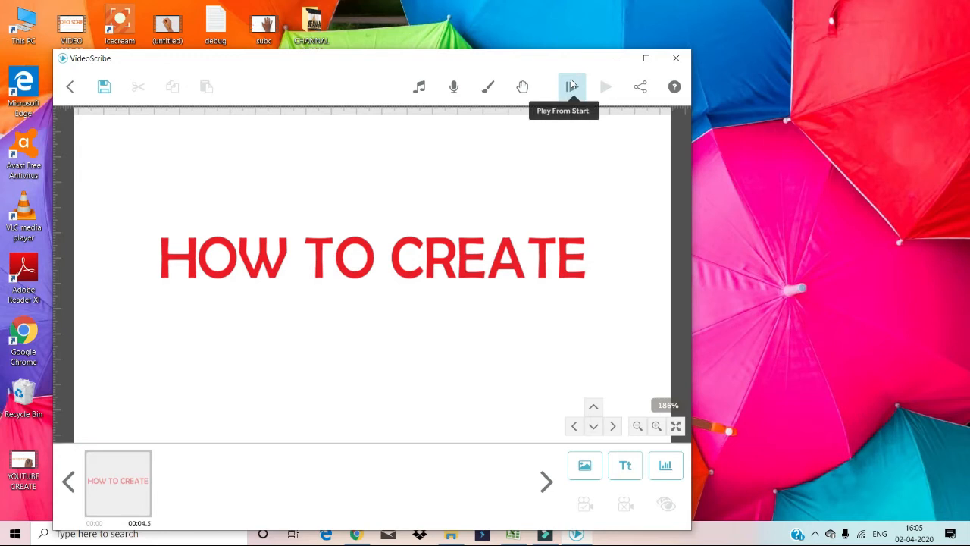
Step: Reposition the "HOW TO CREATE" text in the upper-left corner of the canvas at 127% zoom
left_click(294, 276)
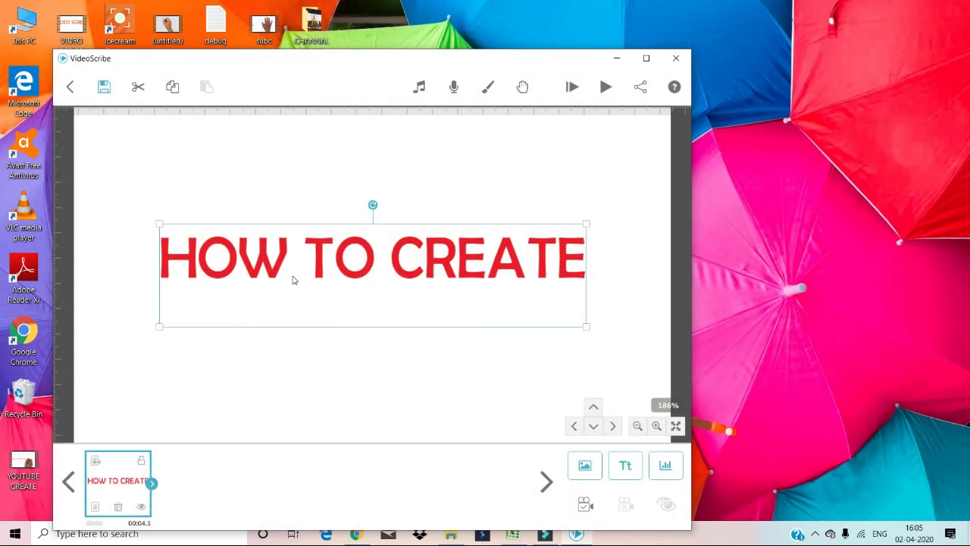
left_click_drag(295, 280, 215, 185)
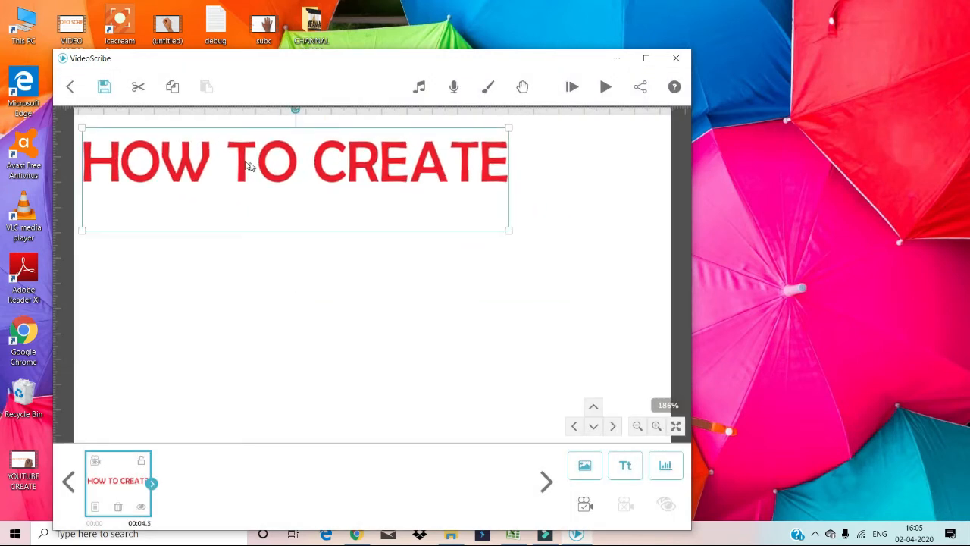
scroll(498, 151, "down", 2)
scroll(499, 150, "down", 1)
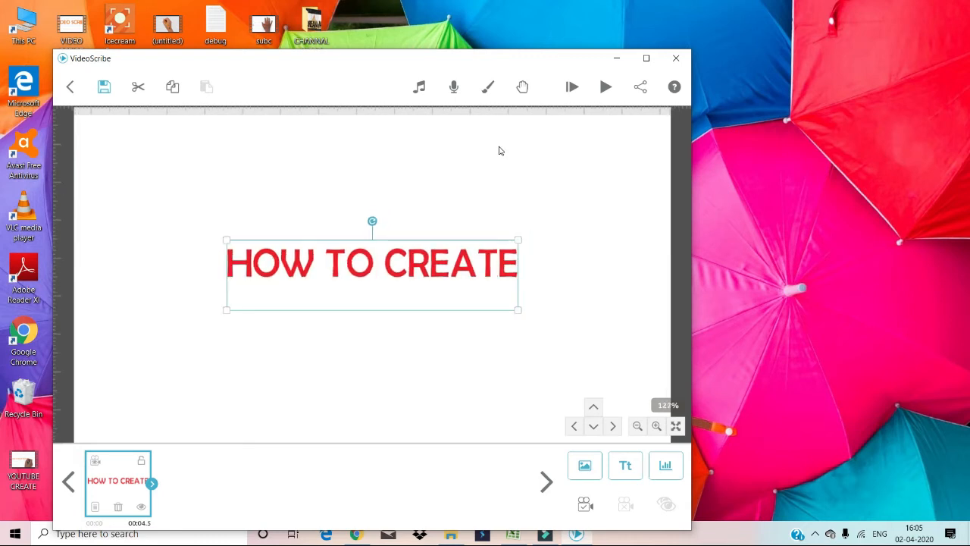
left_click_drag(329, 290, 191, 190)
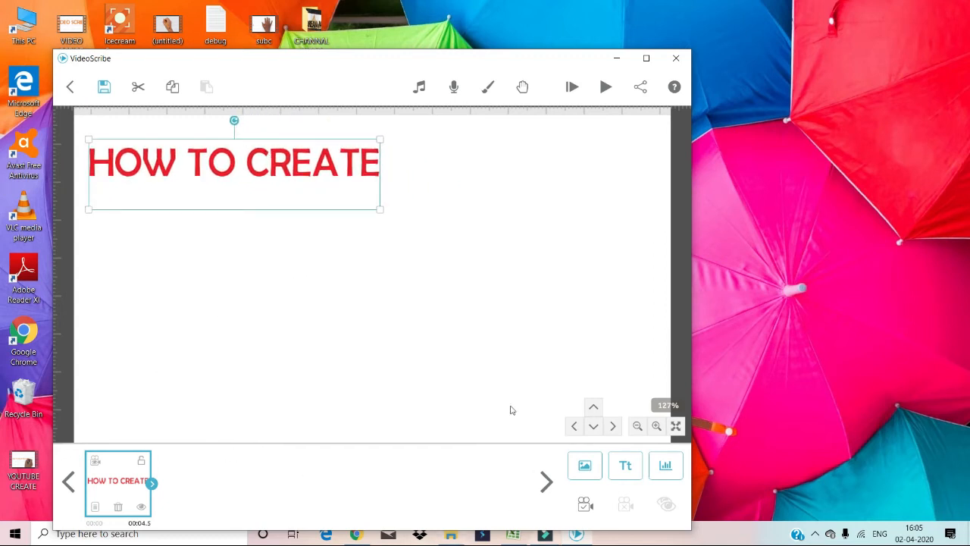
Step: Enter "WHITE BOARD ANIMATION" as a new text element, centre-aligned in the Arial Greek font
left_click(621, 466)
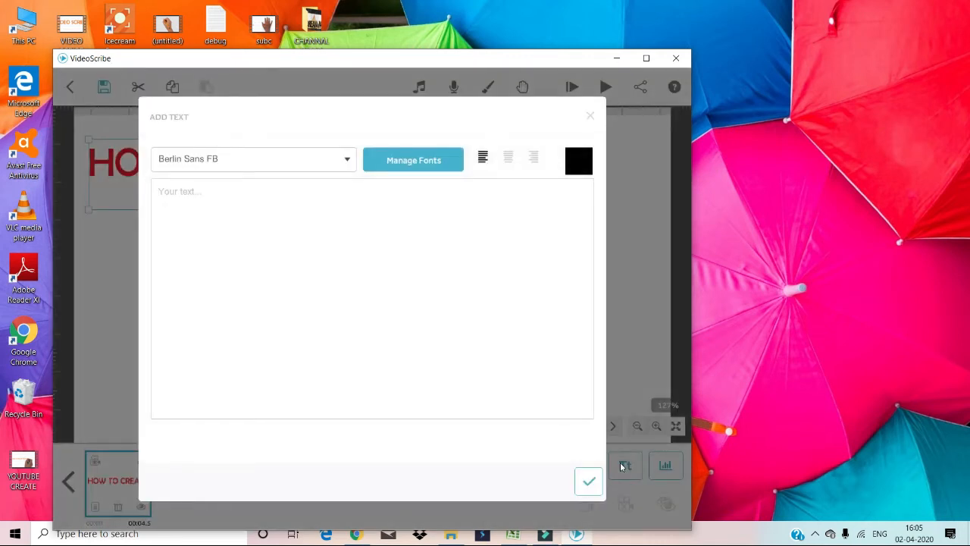
type("WHITE BOARD ANIMAT")
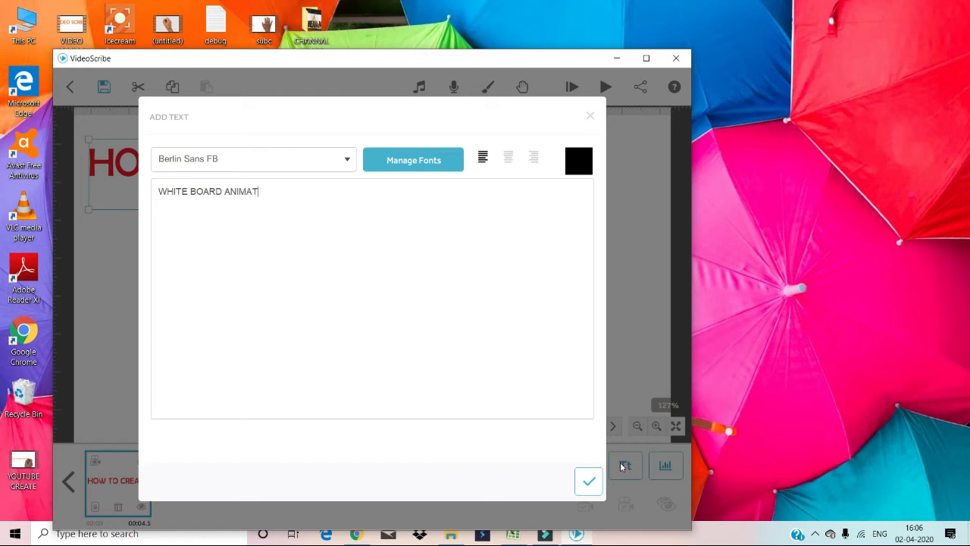
type("ION")
left_click(508, 161)
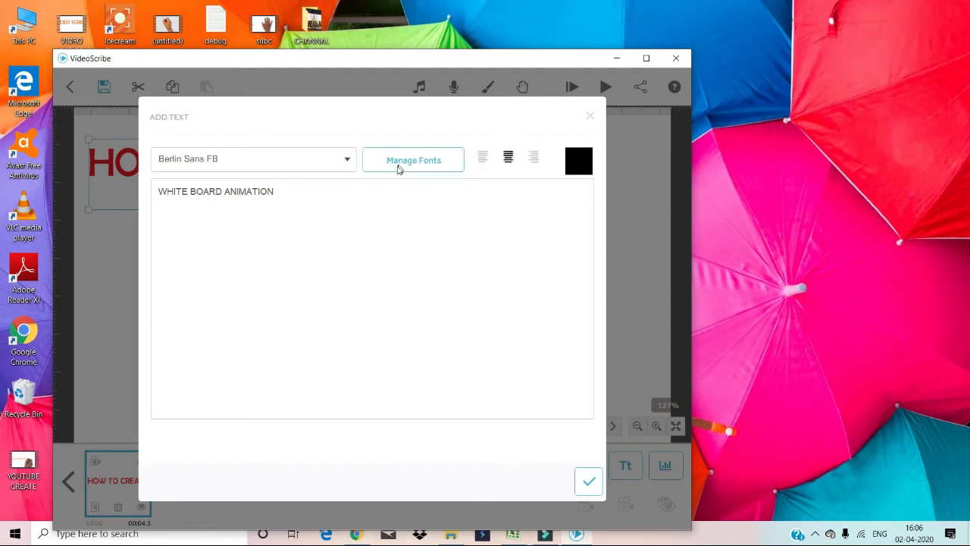
left_click(347, 158)
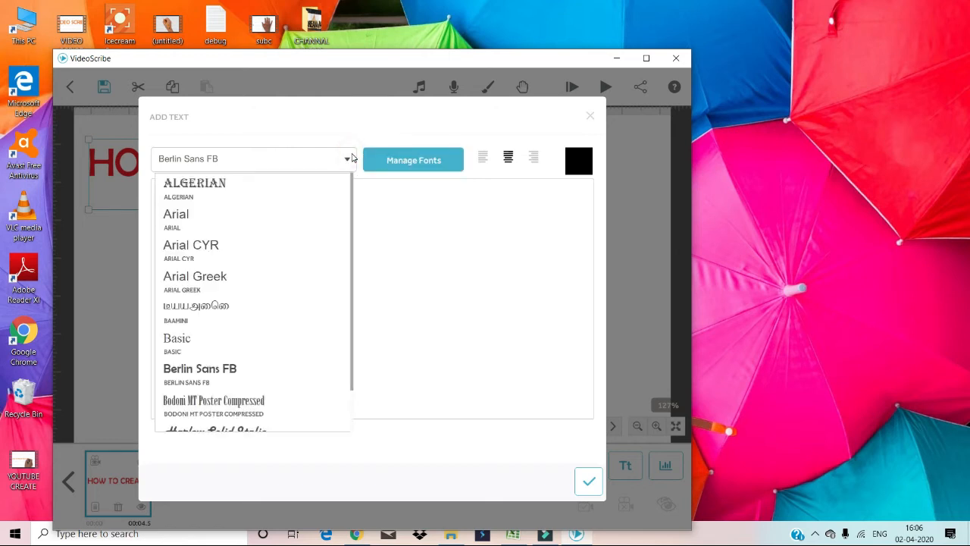
left_click(212, 287)
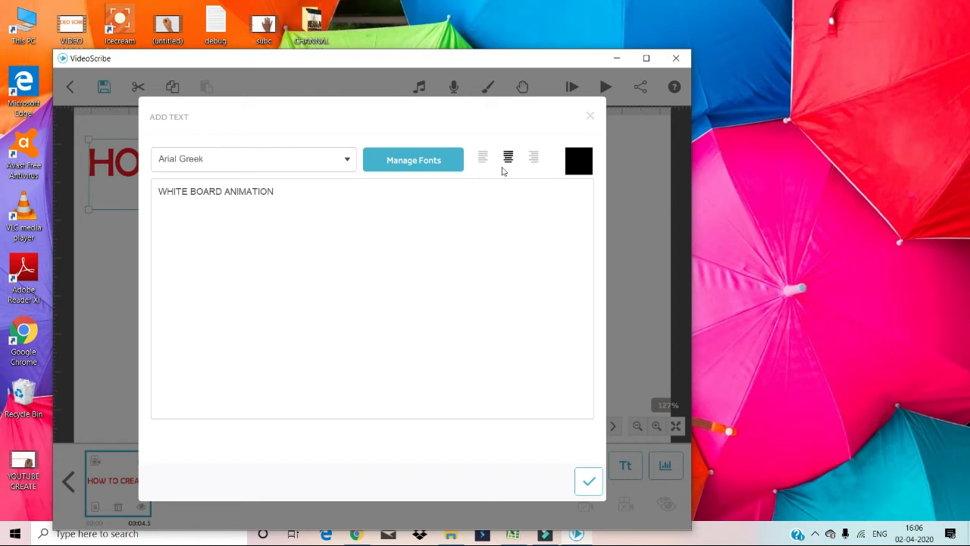
Step: Colour the new text orange (#ef7f25) and add it to the canvas
left_click(578, 169)
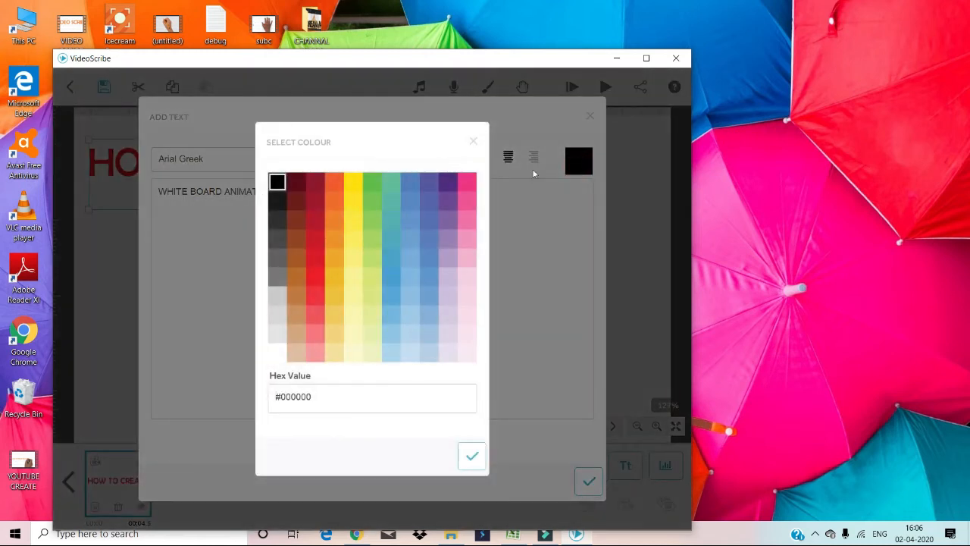
left_click(337, 218)
left_click(472, 455)
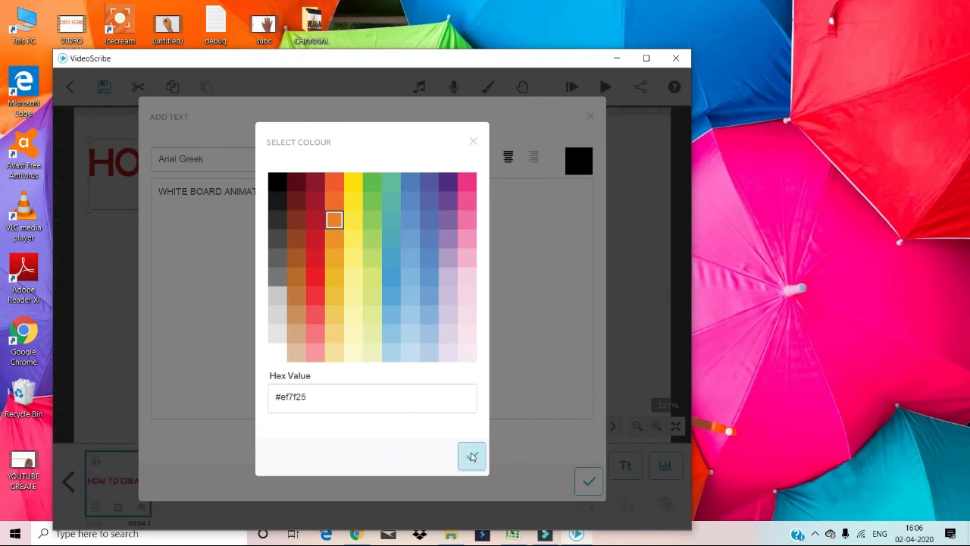
left_click(588, 480)
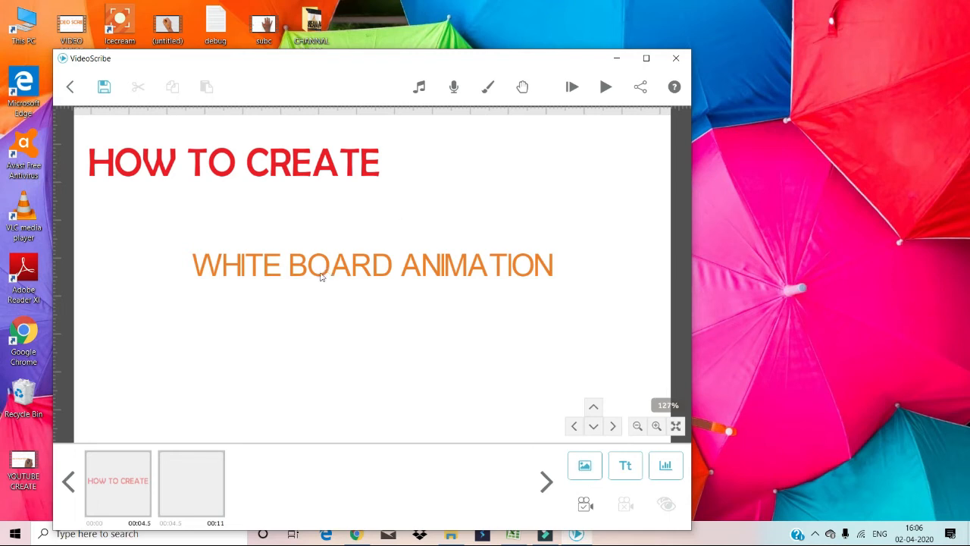
Step: Change the colour of the "WHITE BOARD ANIMATION" text to blue (#5c89c6) in its element properties
left_click(186, 498)
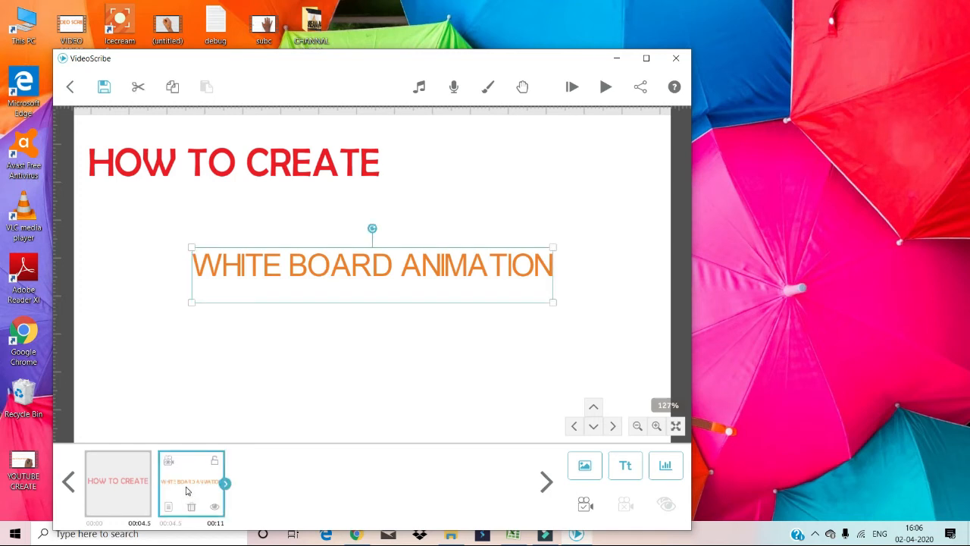
left_click(186, 491)
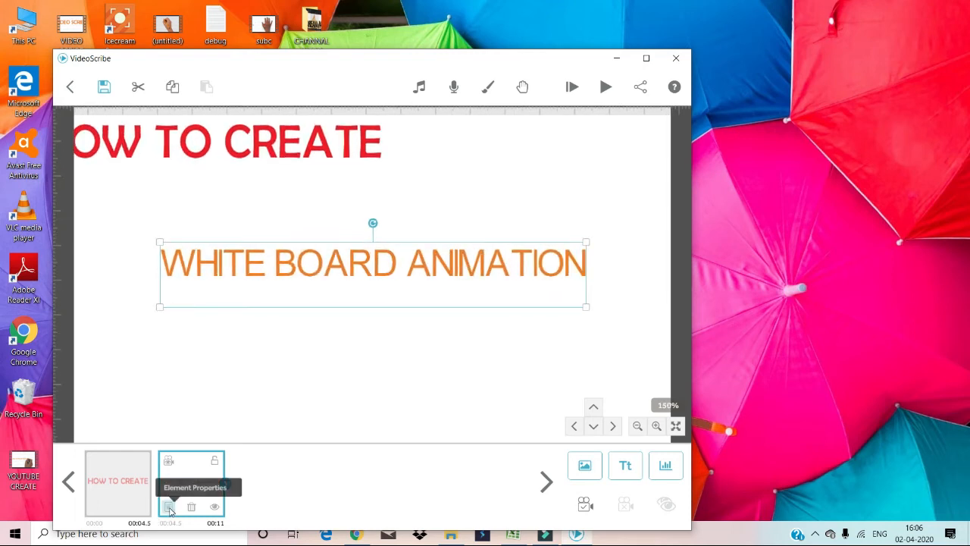
left_click(169, 508)
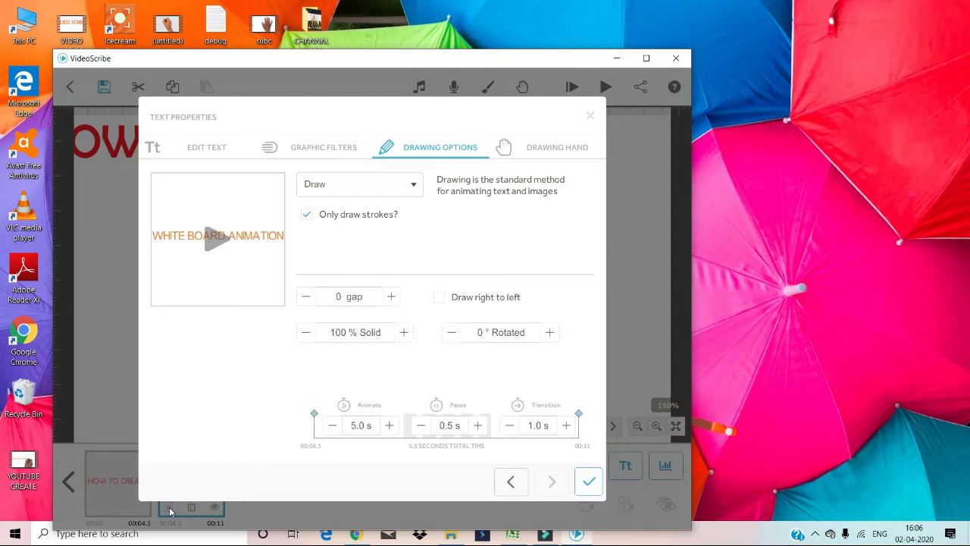
left_click(206, 151)
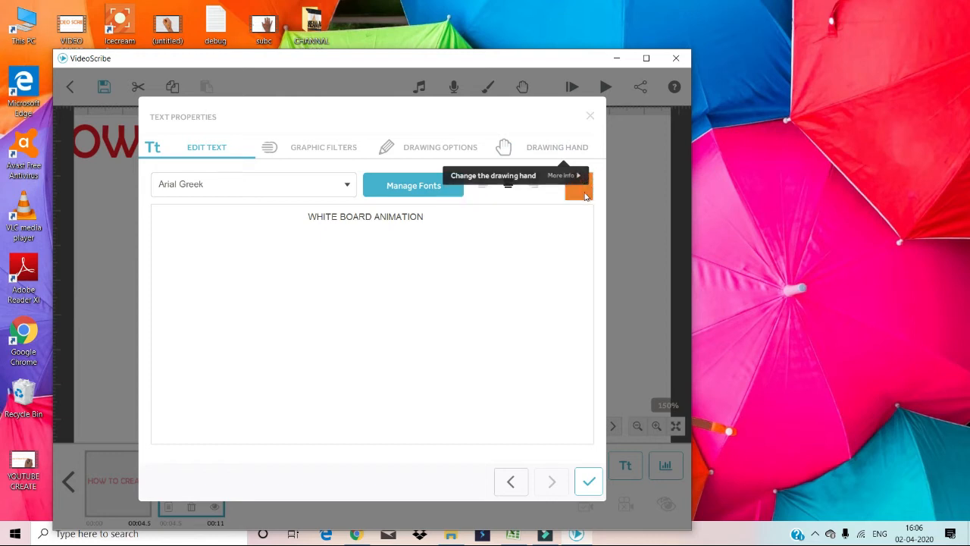
left_click(585, 194)
left_click(505, 318)
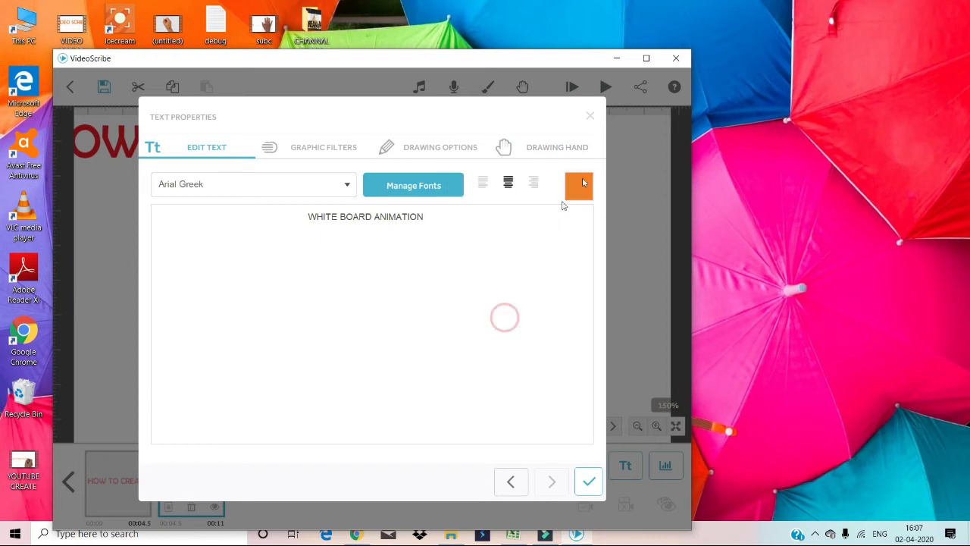
left_click(580, 189)
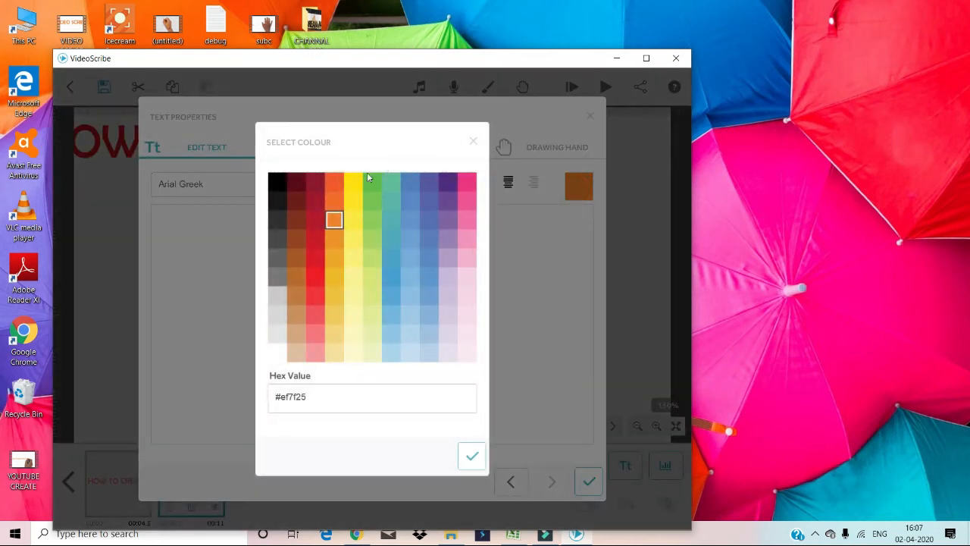
left_click(428, 259)
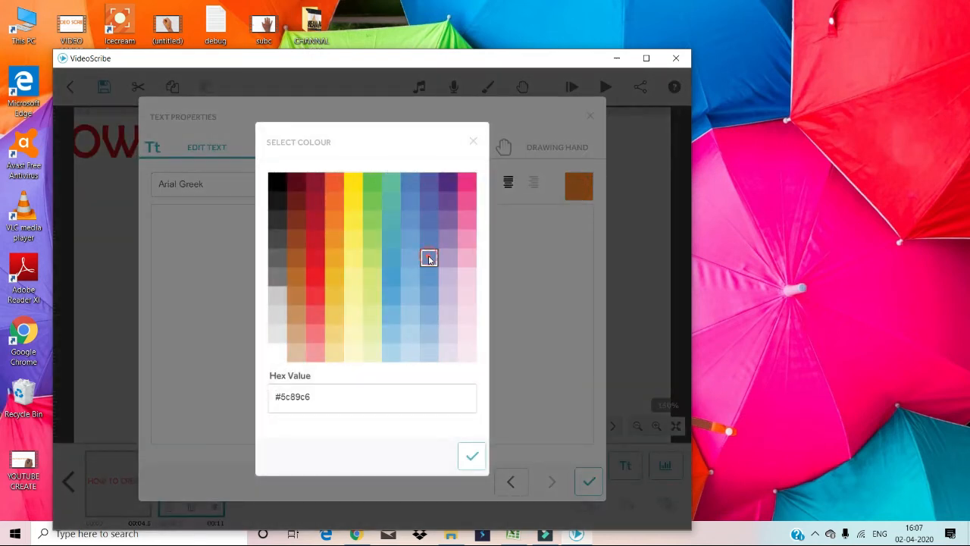
left_click(471, 456)
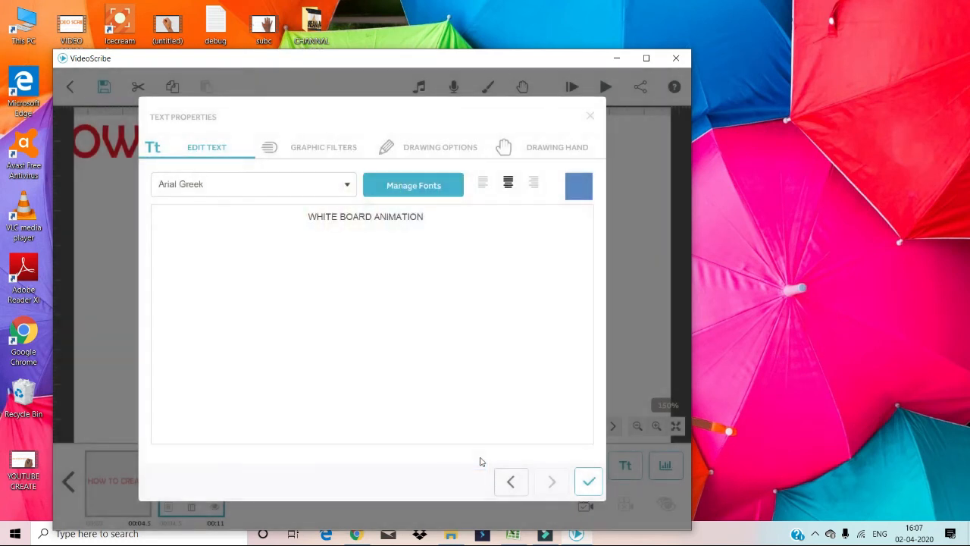
left_click(588, 482)
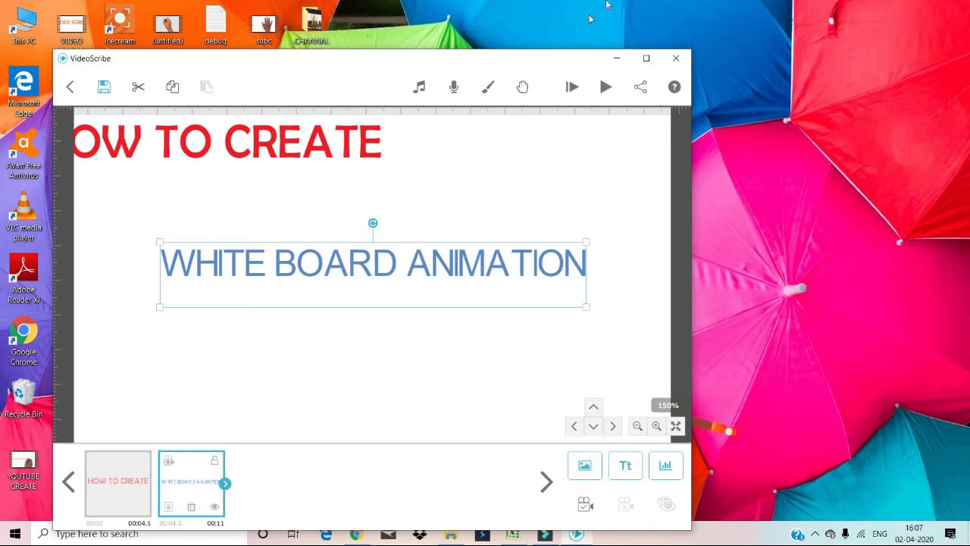
Step: Browse the image library's People Male, People Female, Vehicles, Animals and Recently Used categories, and view the image file import window
scroll(530, 274, "down", 1)
scroll(530, 275, "down", 1)
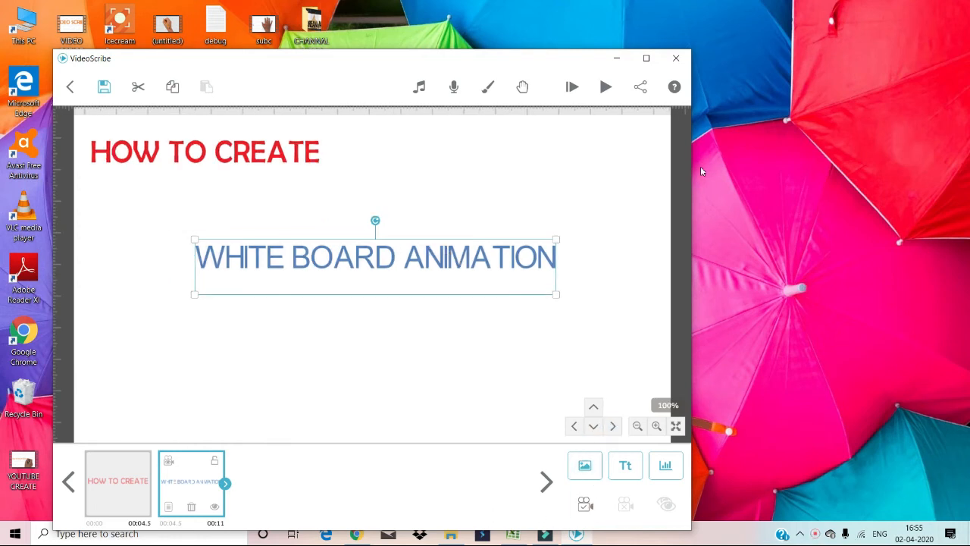
left_click(580, 479)
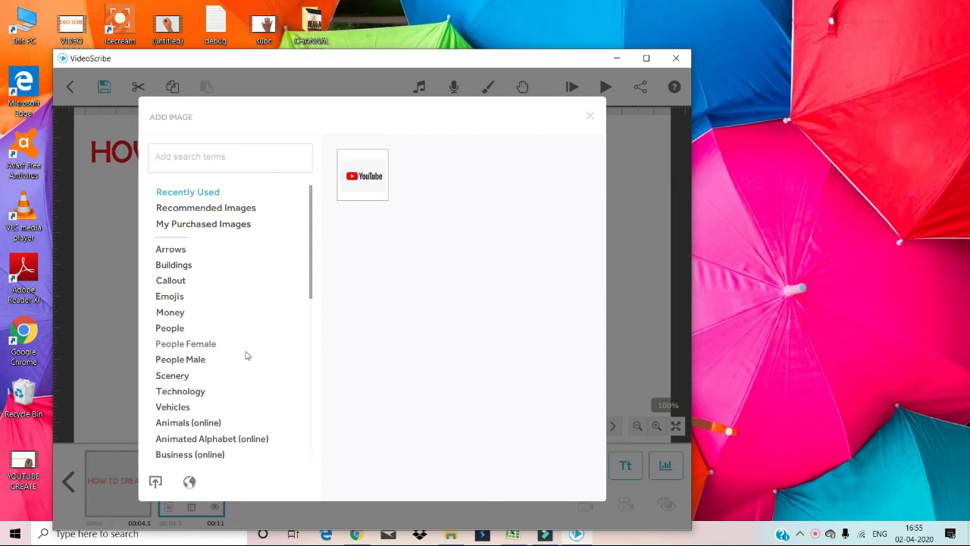
left_click(203, 359)
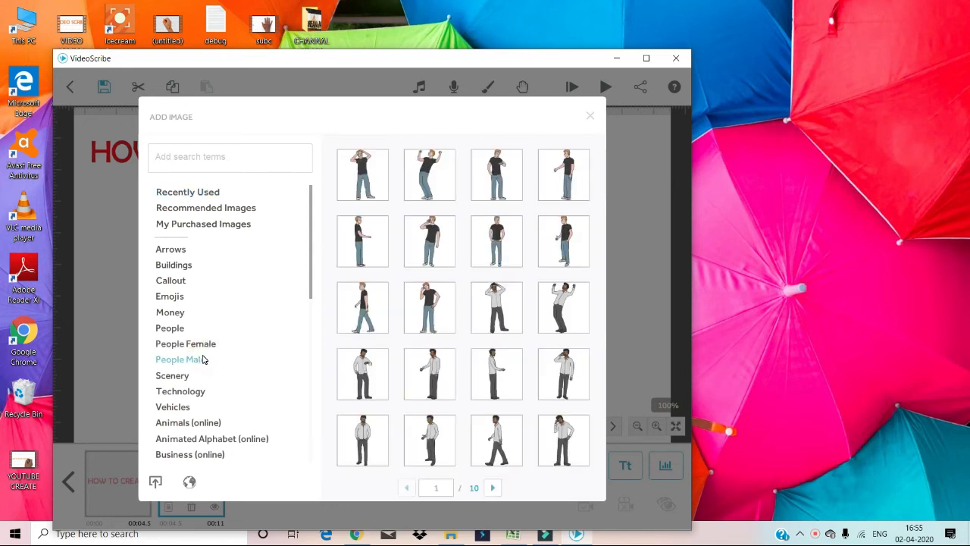
left_click(208, 342)
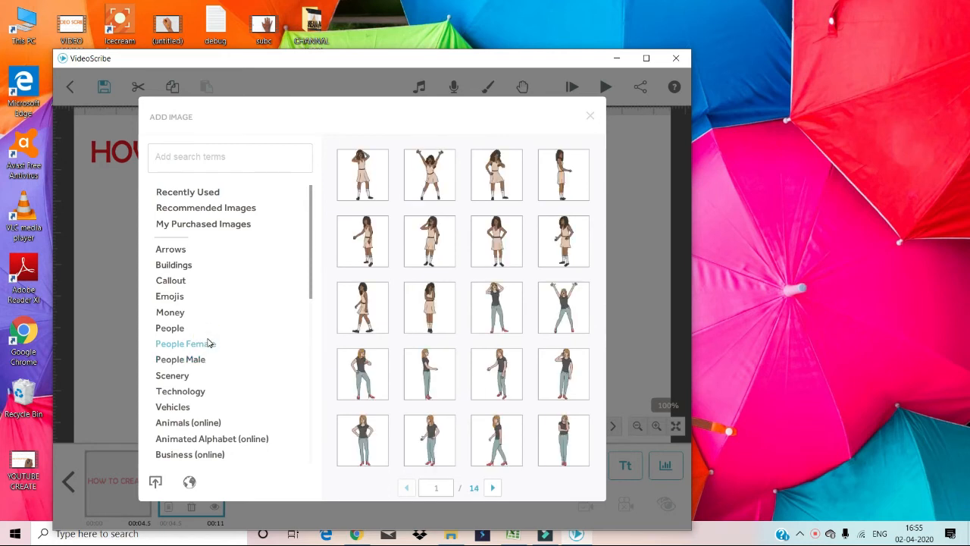
left_click(179, 407)
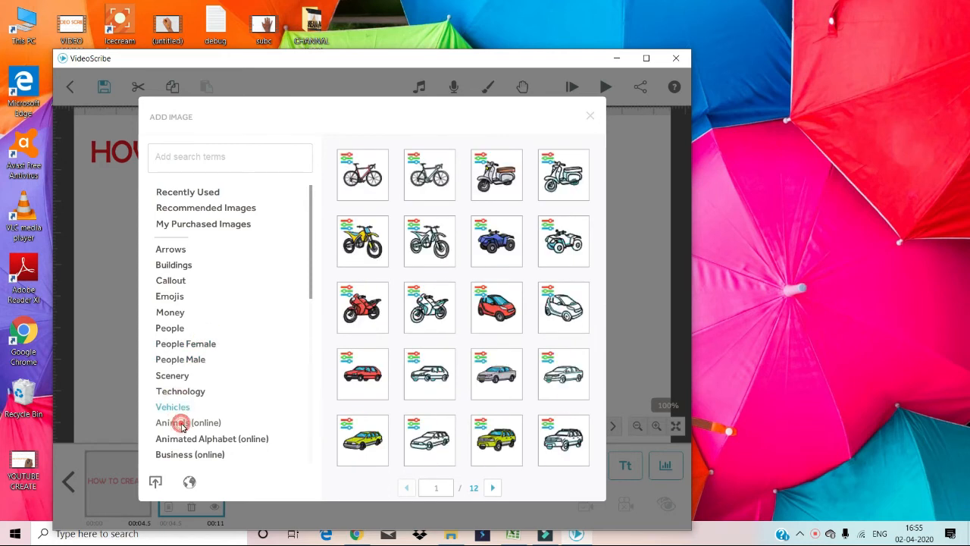
left_click(182, 425)
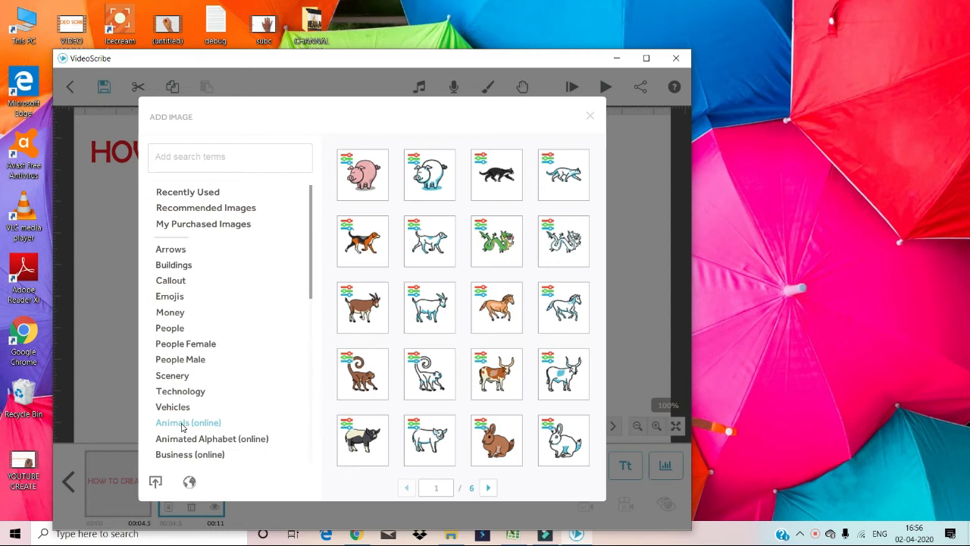
left_click(200, 192)
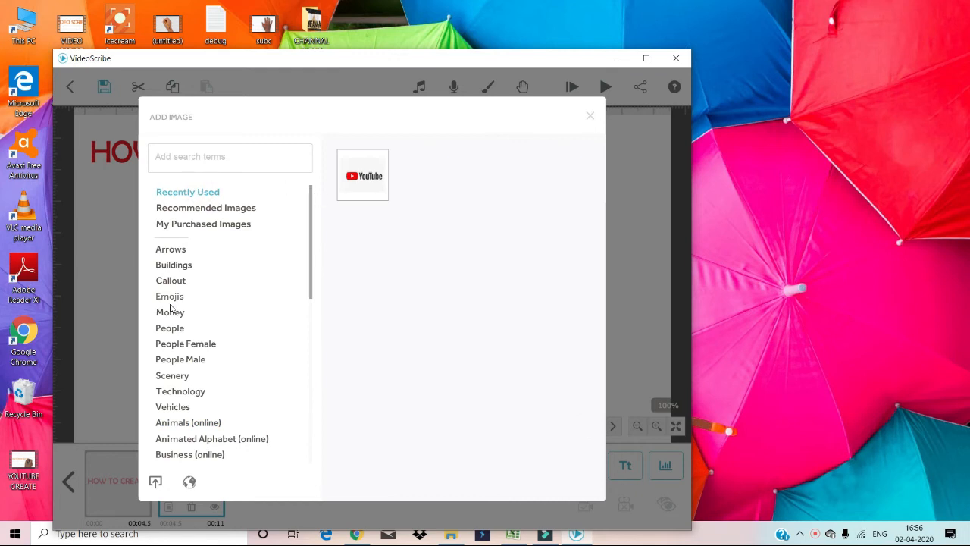
left_click(156, 483)
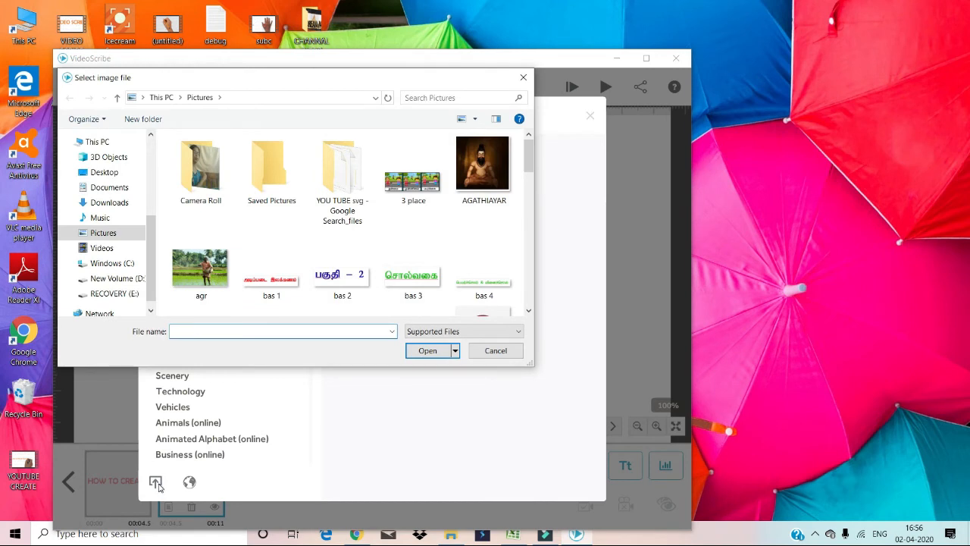
left_click(504, 357)
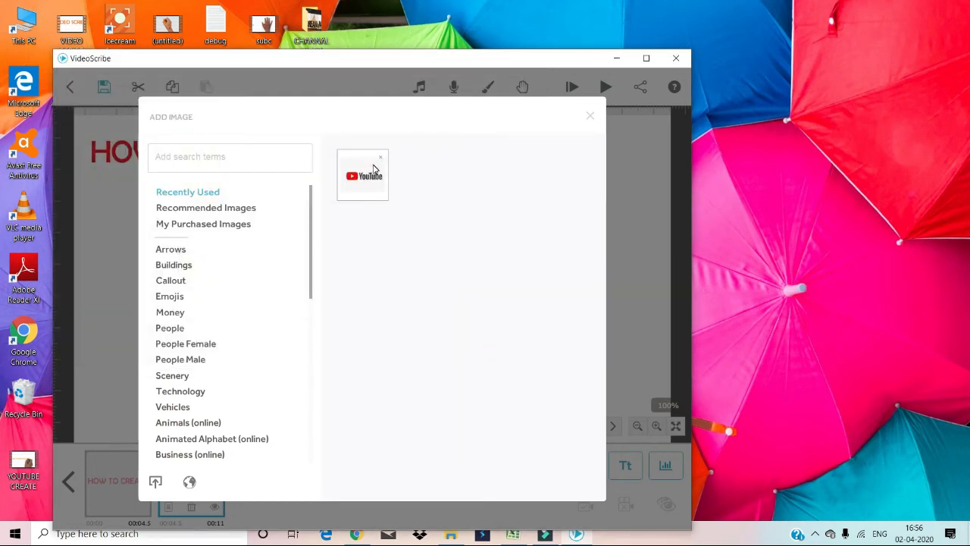
Step: Add the recently used YouTube logo image to the canvas and position it below the "WHITE BOARD ANIMATION" text
left_click(373, 168)
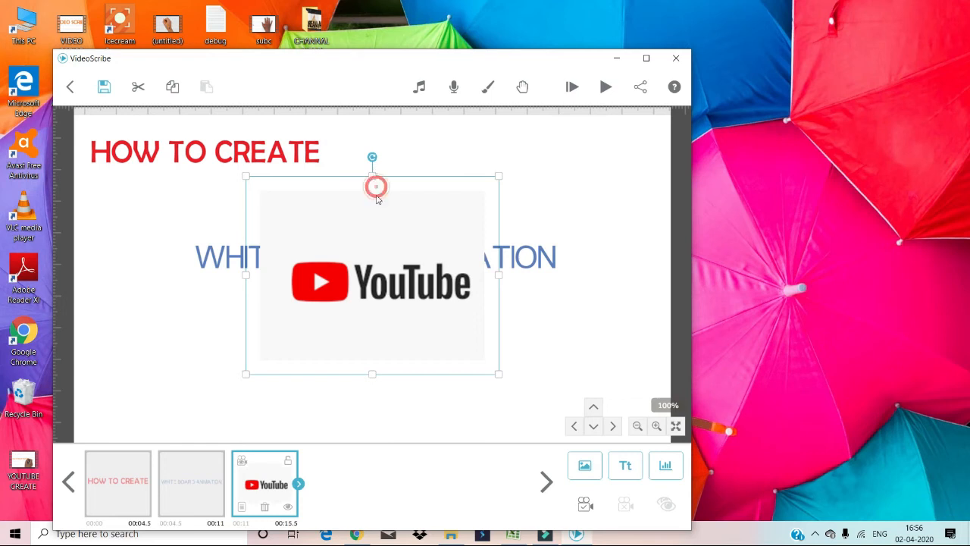
left_click_drag(375, 188, 377, 267)
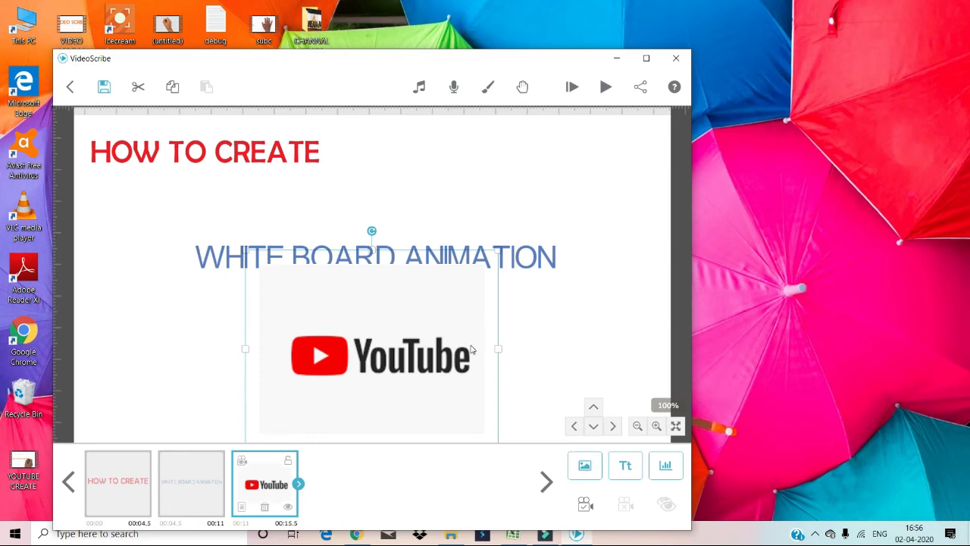
left_click_drag(494, 348, 492, 374)
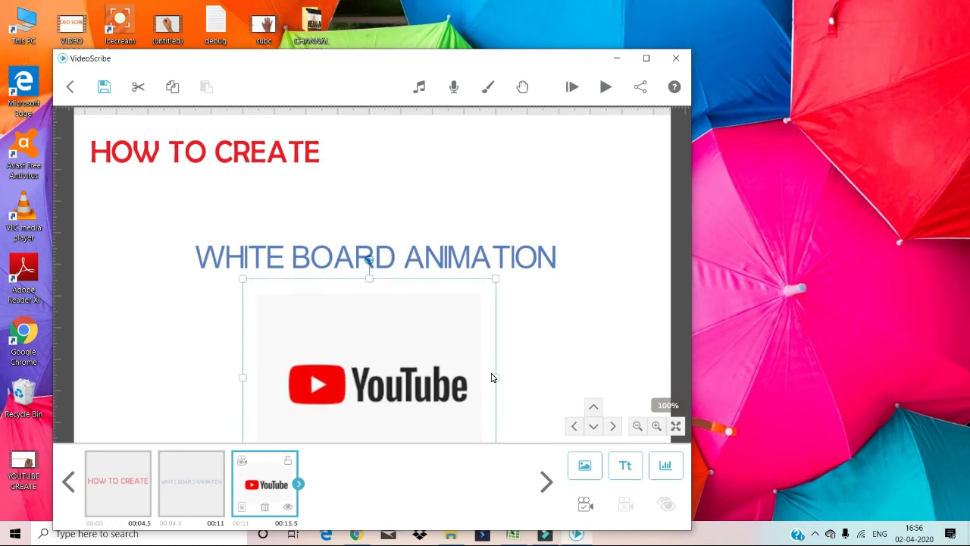
Step: Set the YouTube image's animation to Move In, adjust its move-in angle, and preview the scribe from the start
double_click(440, 334)
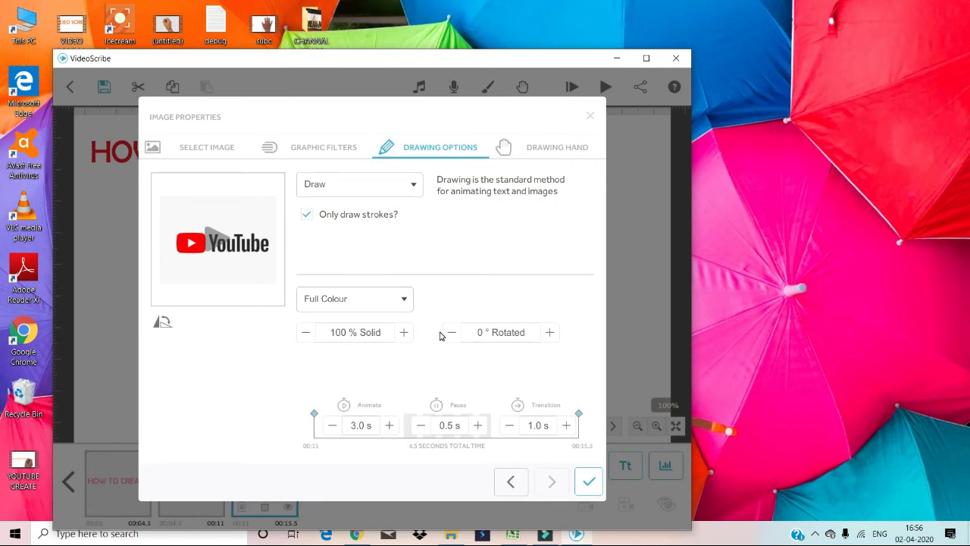
left_click(415, 185)
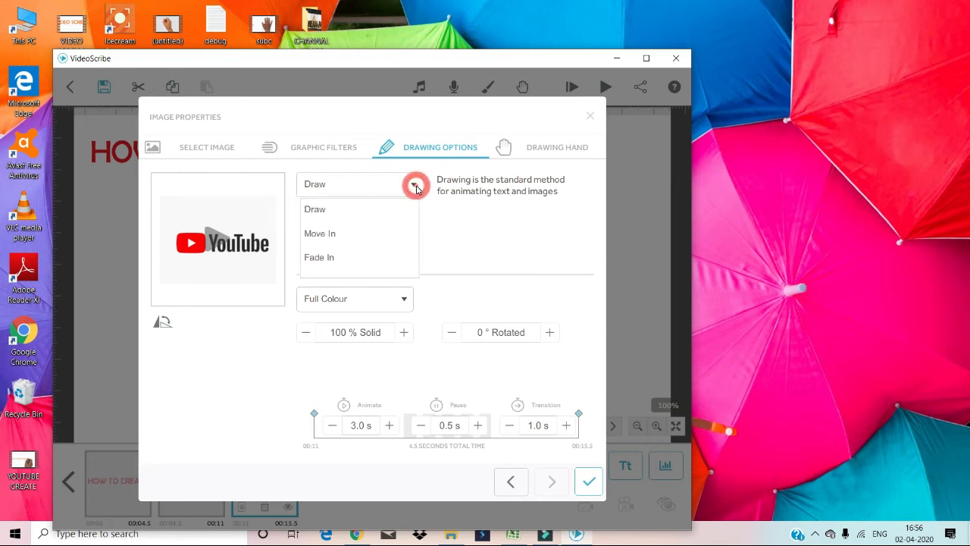
left_click(356, 236)
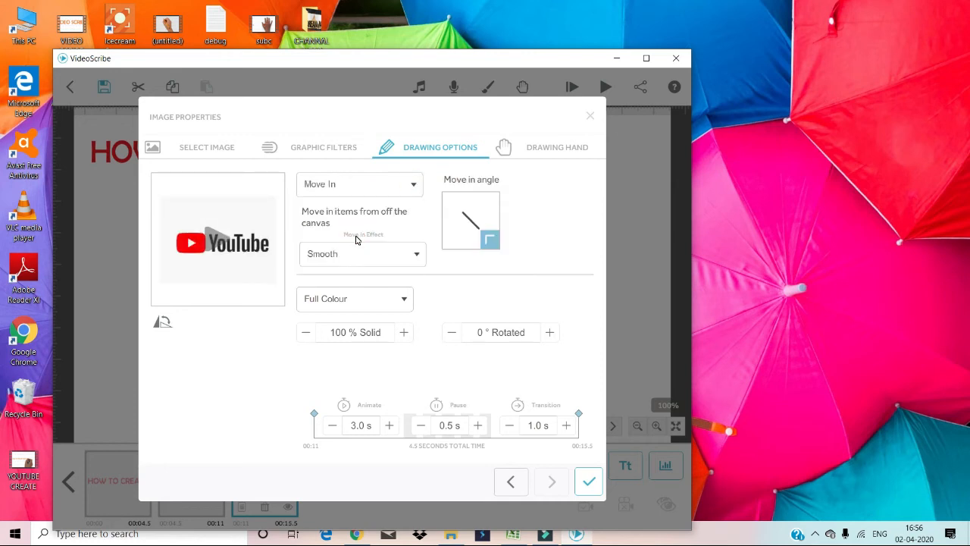
left_click(470, 244)
left_click(588, 482)
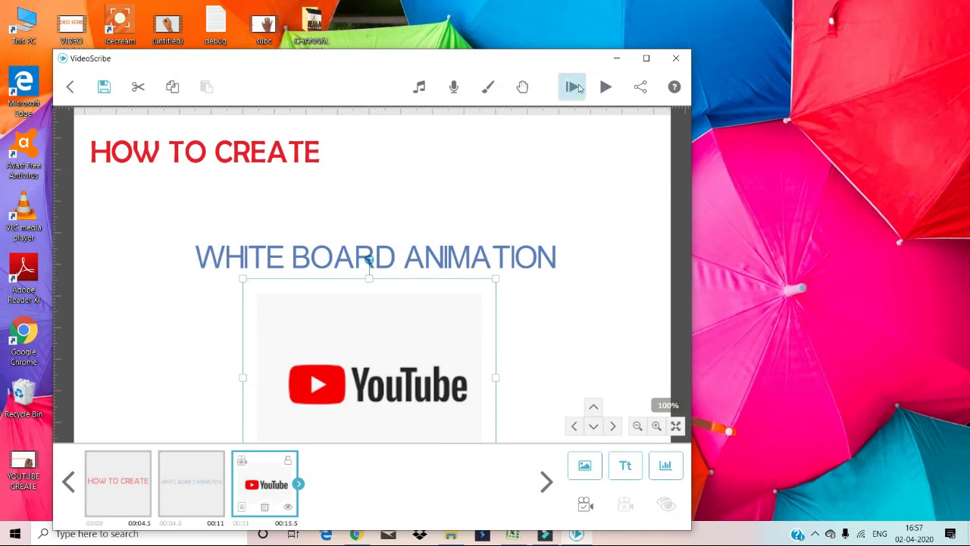
left_click(572, 87)
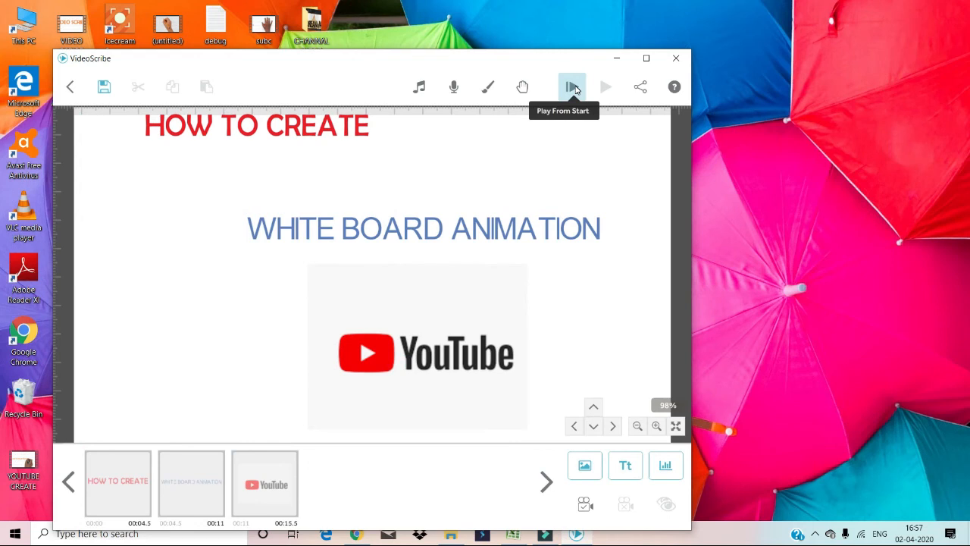
Step: Set the scribe hand to No Hand and preview the scribe from the start
left_click(524, 87)
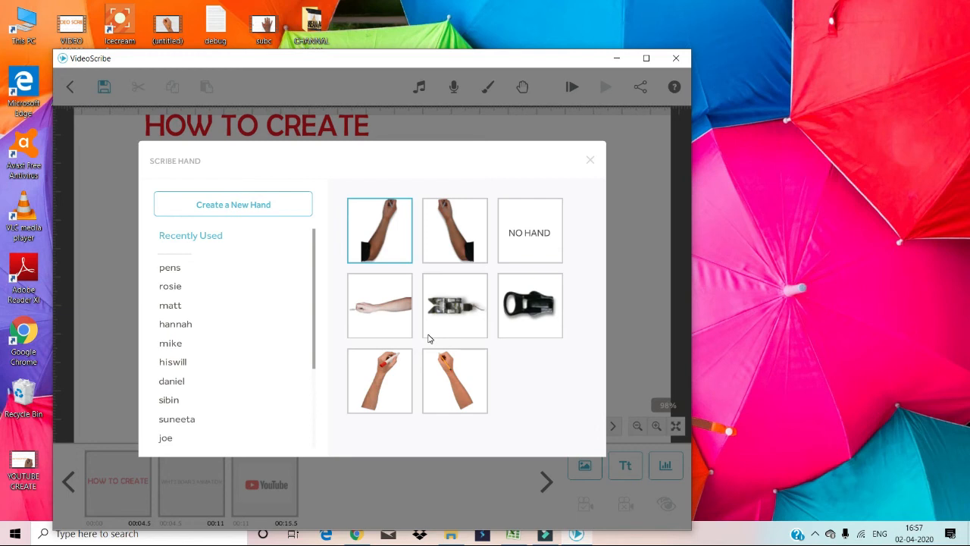
left_click(551, 219)
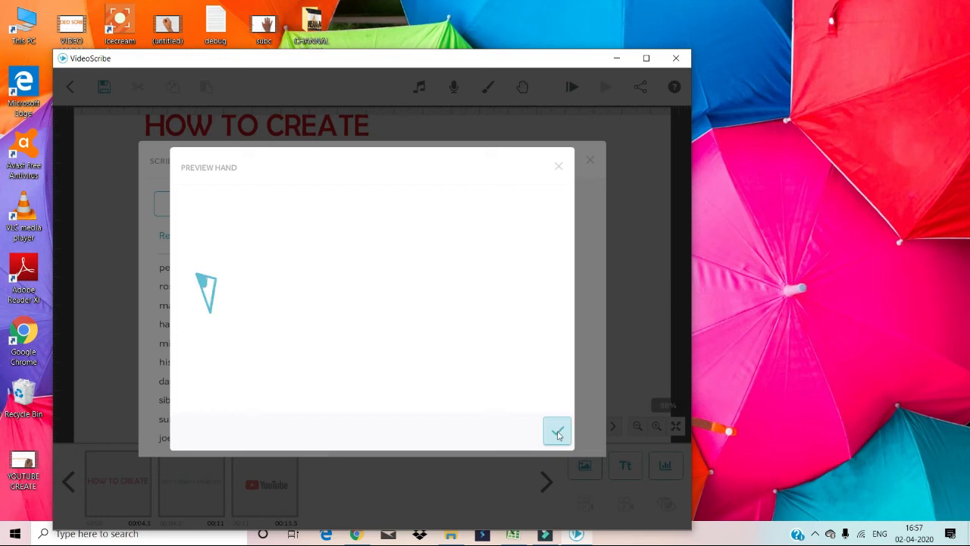
left_click(557, 432)
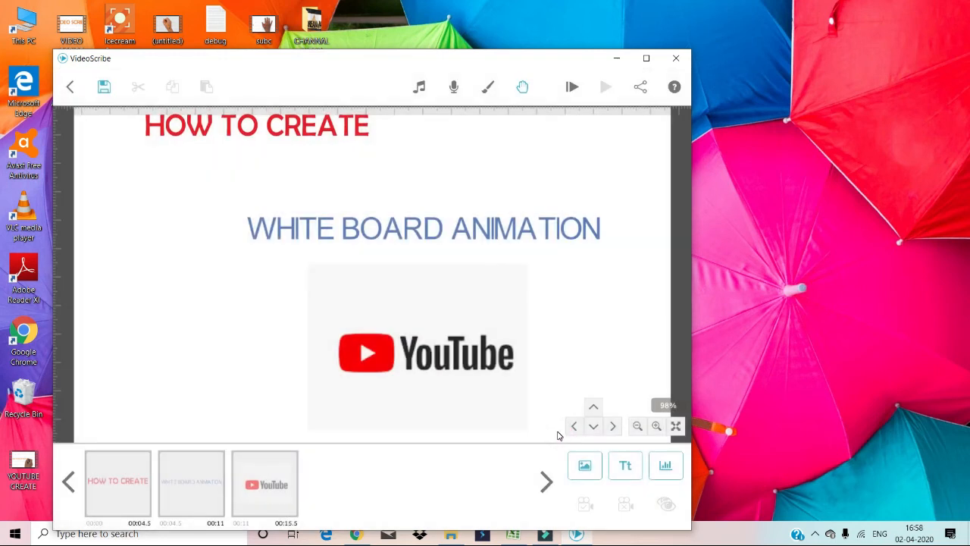
left_click(579, 88)
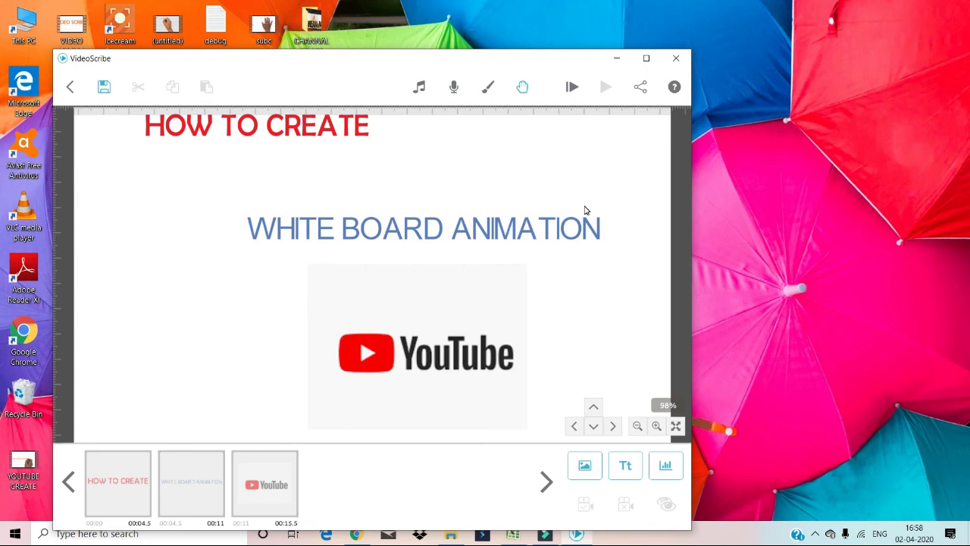
Step: Try to record a scribe voiceover twice with the Realtek microphone while the scribe plays, abandoning each take during audio processing
left_click(454, 88)
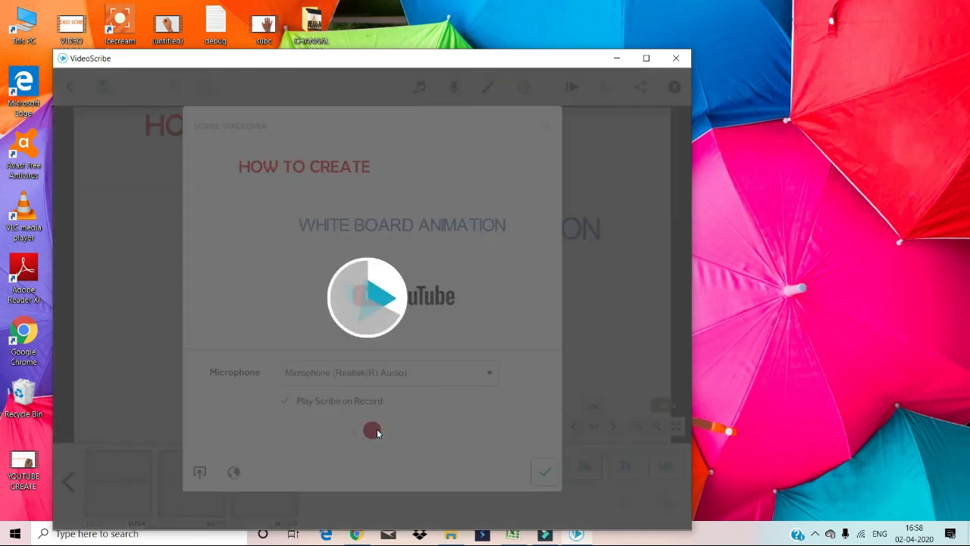
left_click(373, 431)
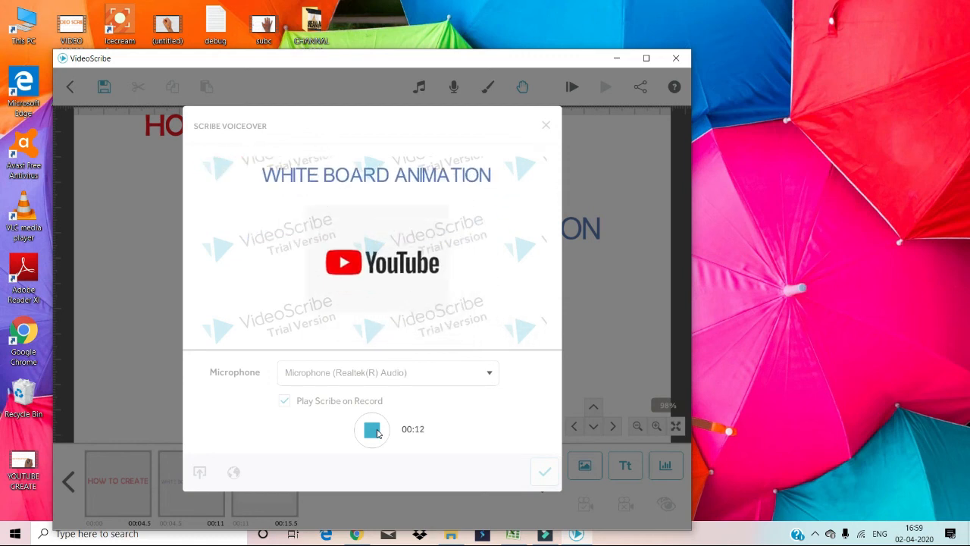
left_click(377, 432)
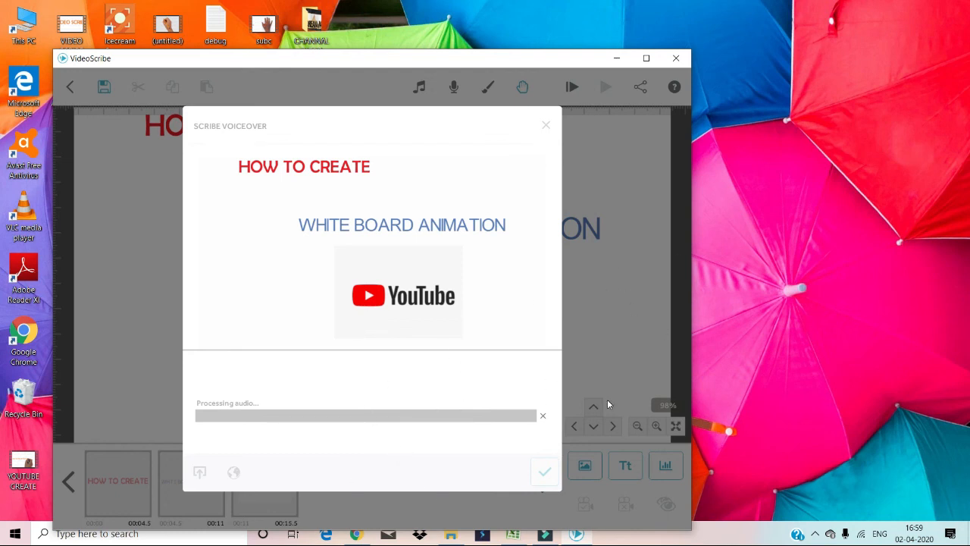
left_click(543, 417)
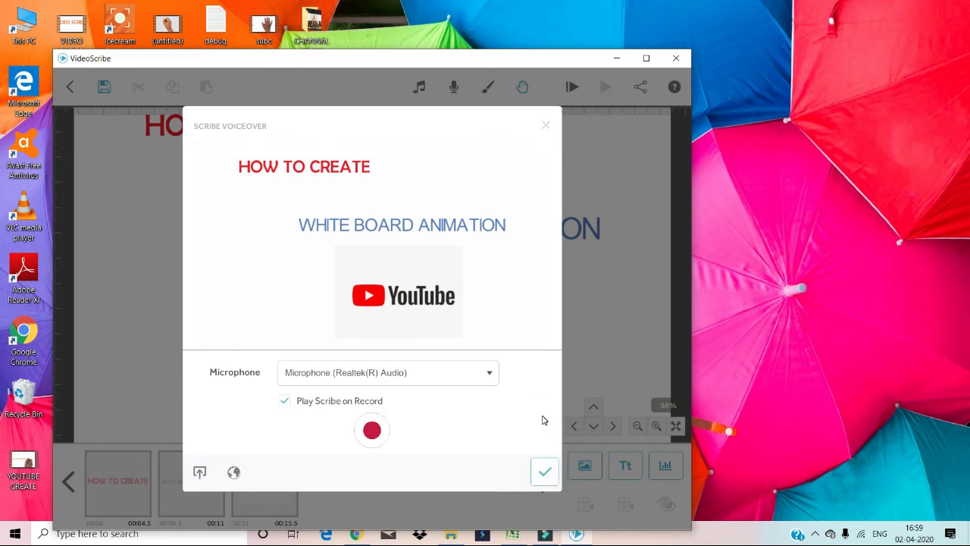
left_click(370, 429)
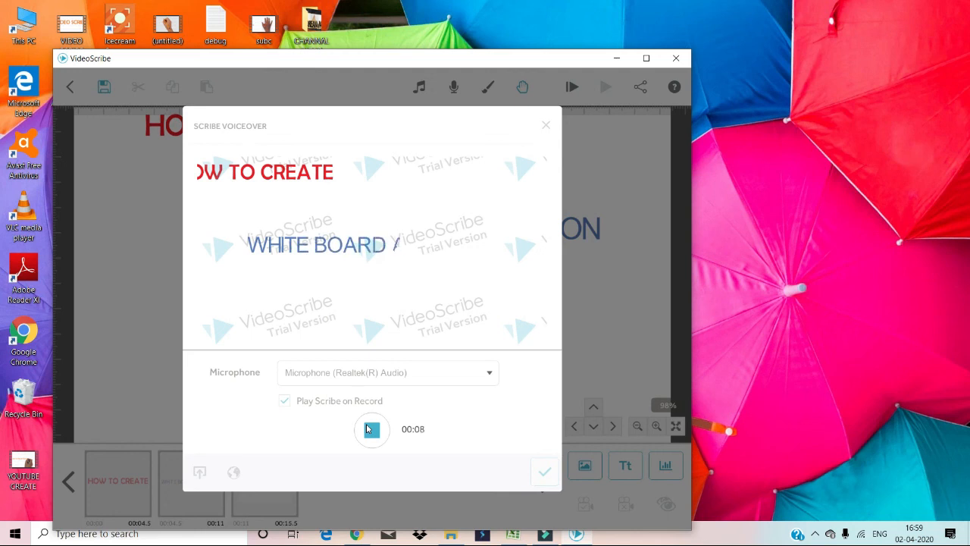
left_click(368, 429)
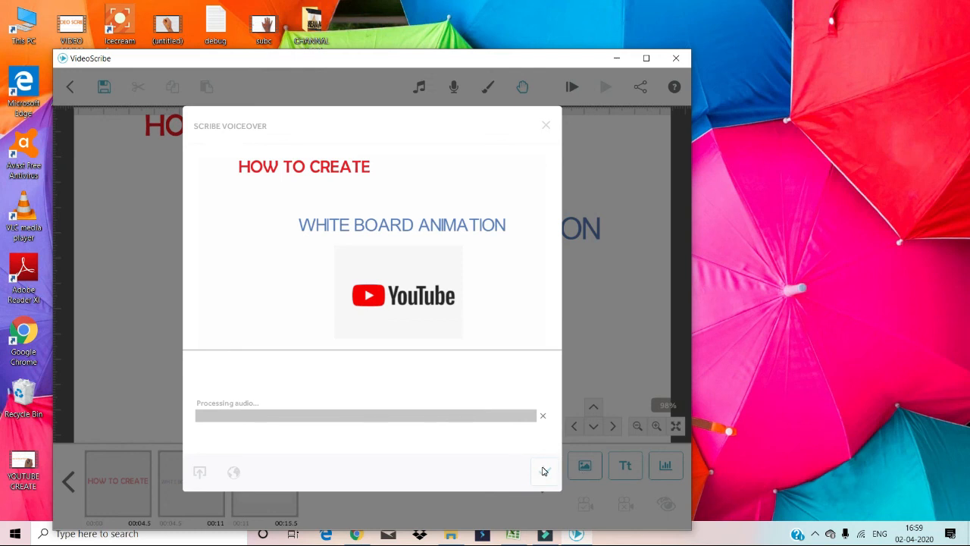
left_click(547, 124)
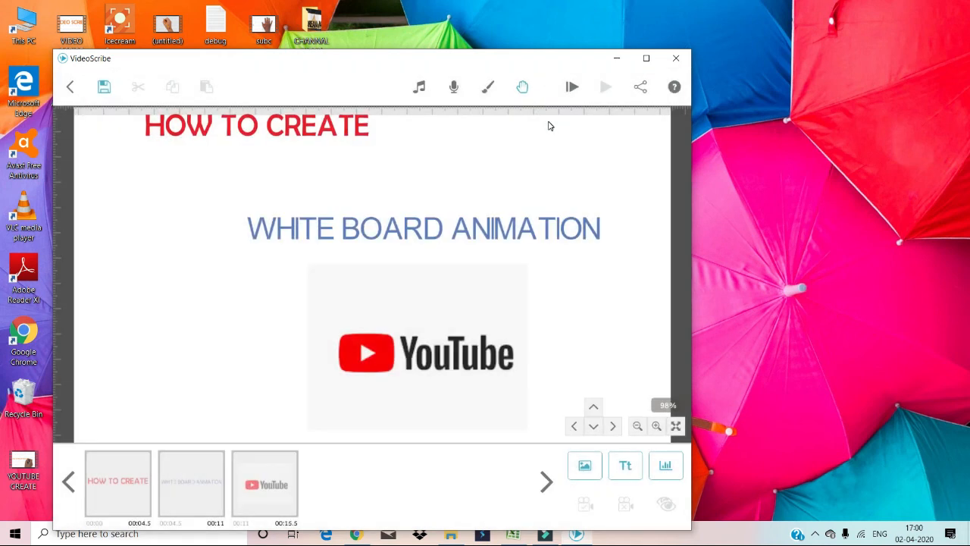